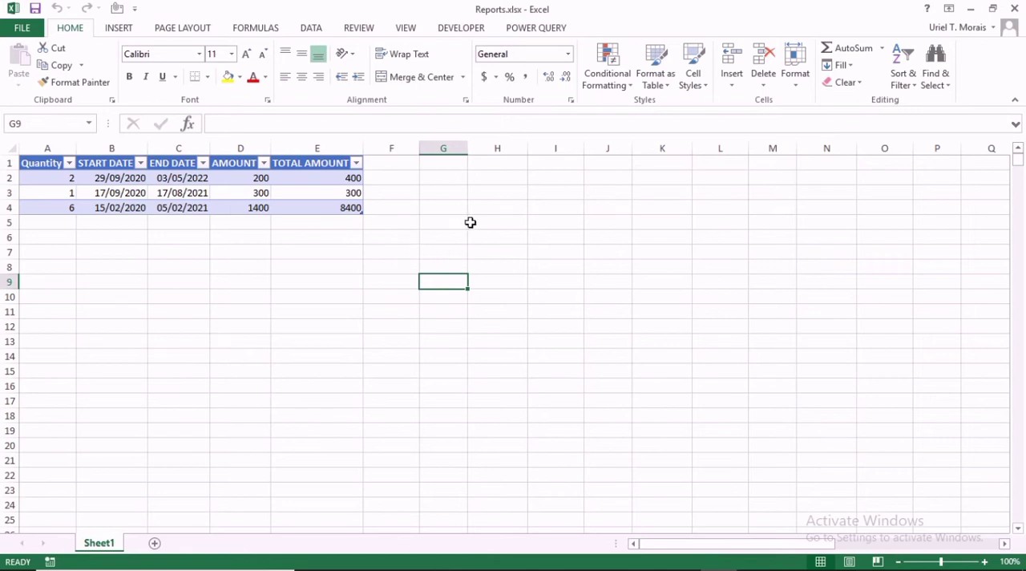
left_click_drag(273, 242, 522, 323)
left_click(637, 311)
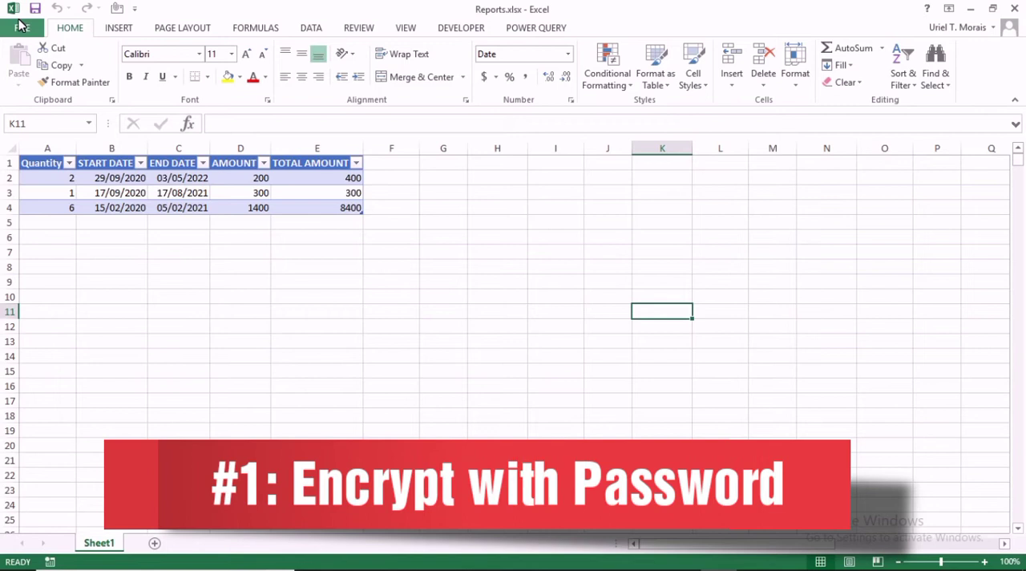
Encrypt the Reports workbook with a password, entering and confirming the password.
left_click(22, 26)
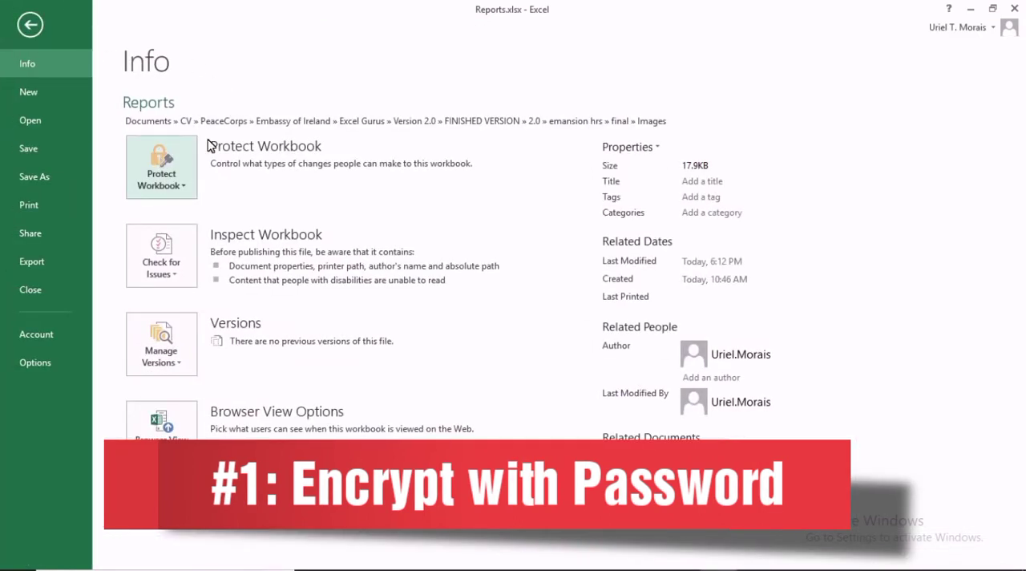
left_click(180, 186)
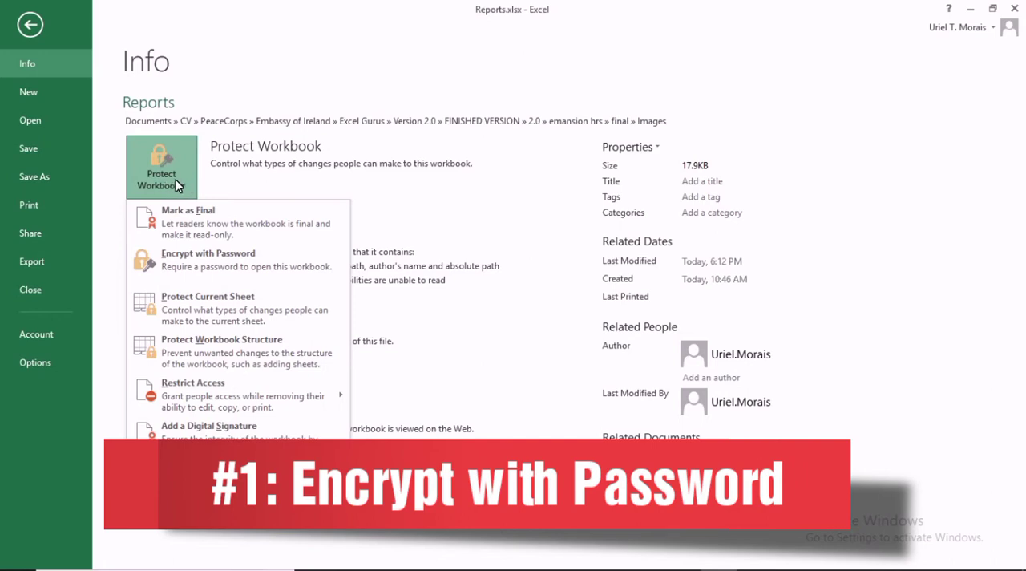
left_click(206, 258)
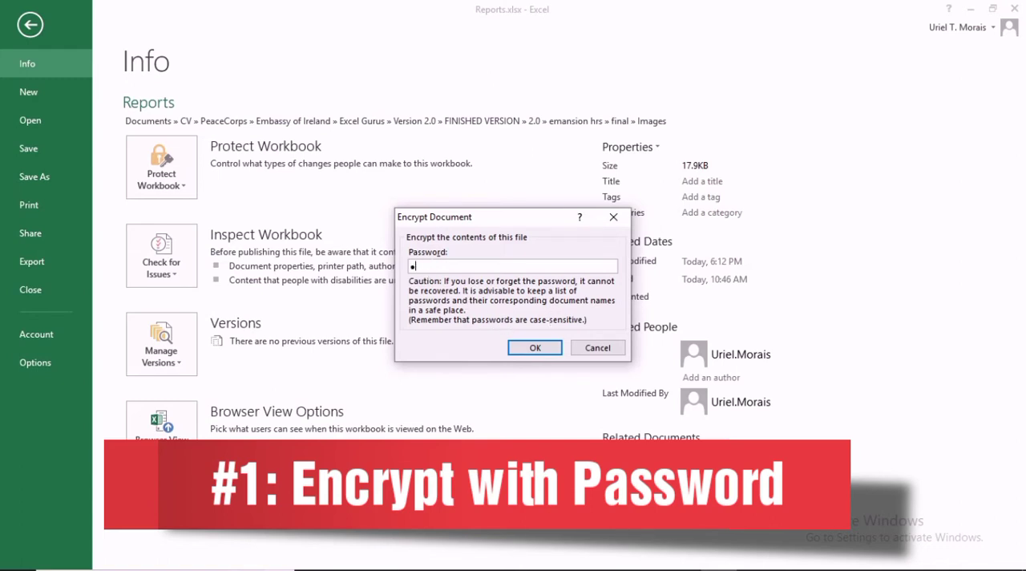
left_click(528, 350)
left_click(527, 350)
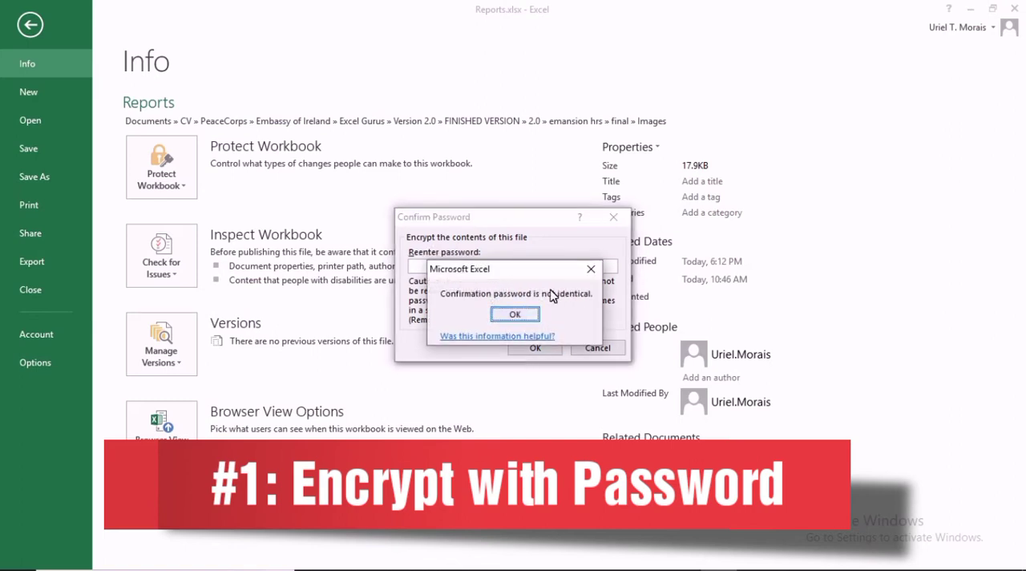
left_click(591, 269)
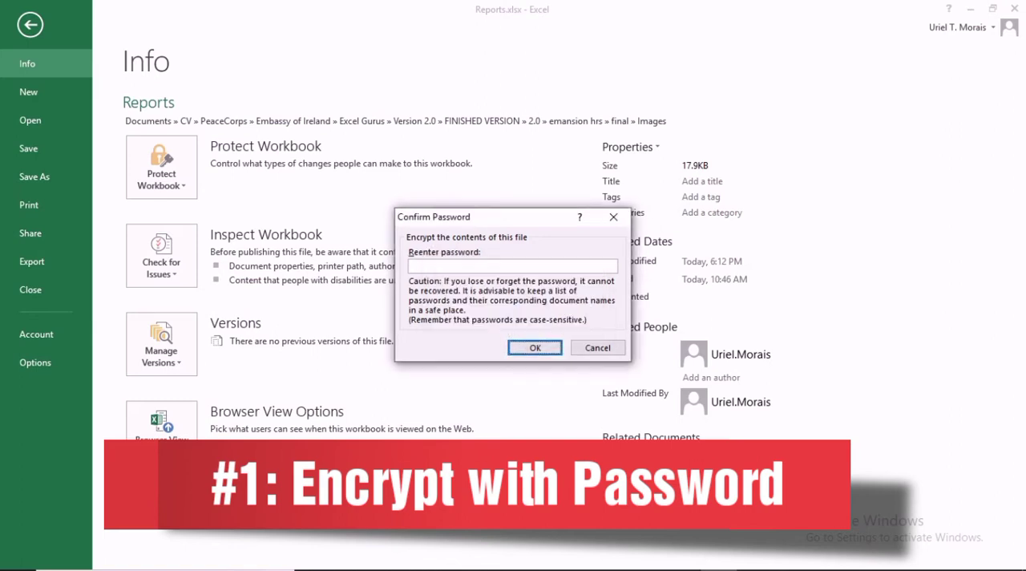
type("123")
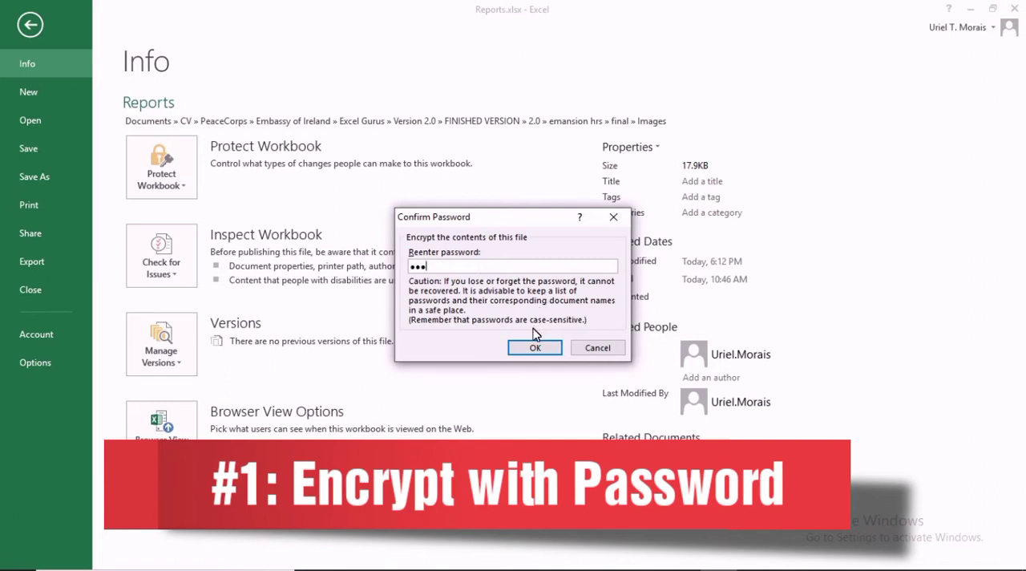
left_click(532, 346)
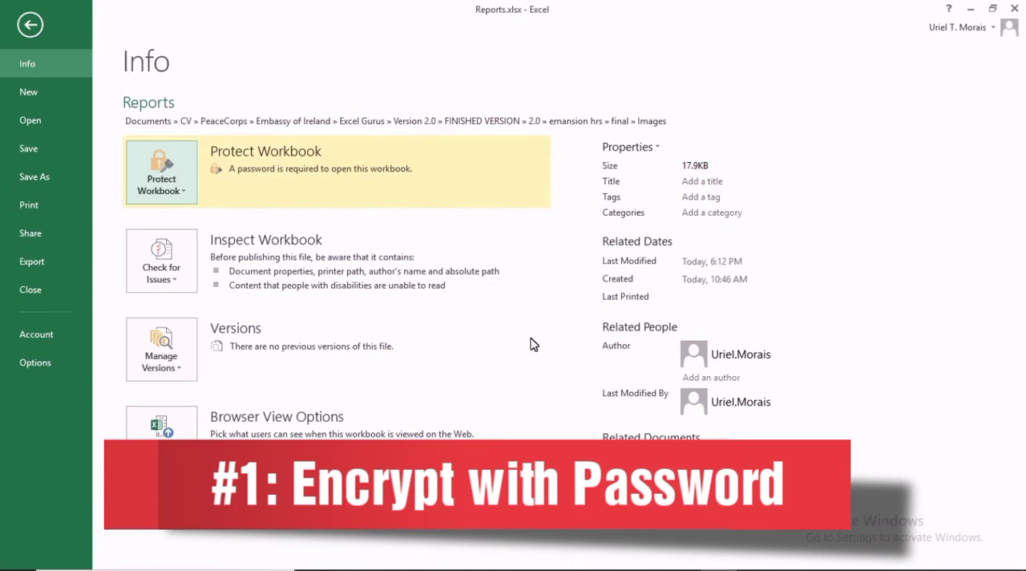
Close the workbook and reopen Reports.xlsx from its folder by entering the workbook password.
left_click(30, 24)
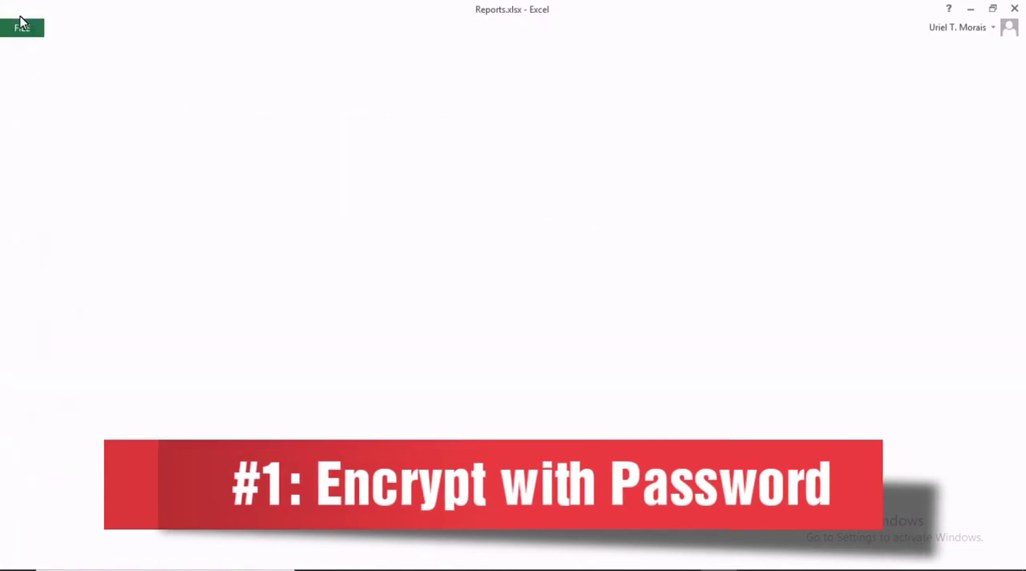
left_click(314, 266)
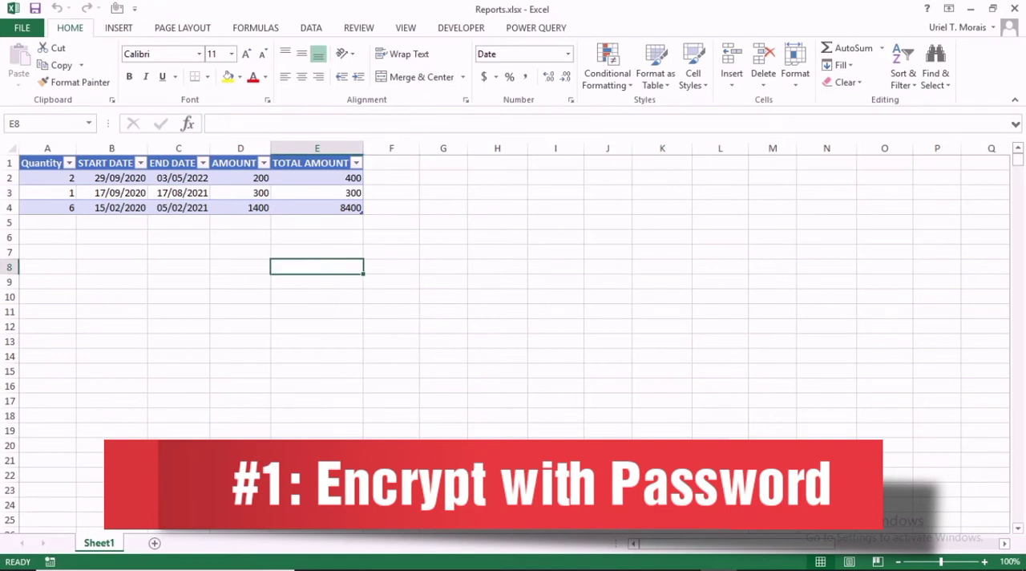
left_click(1011, 6)
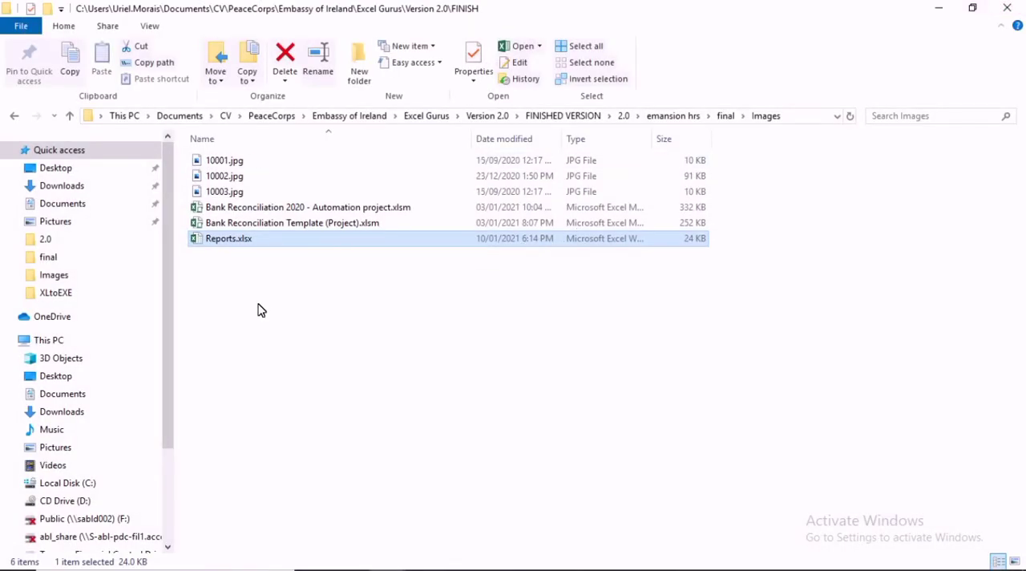
double_click(224, 240)
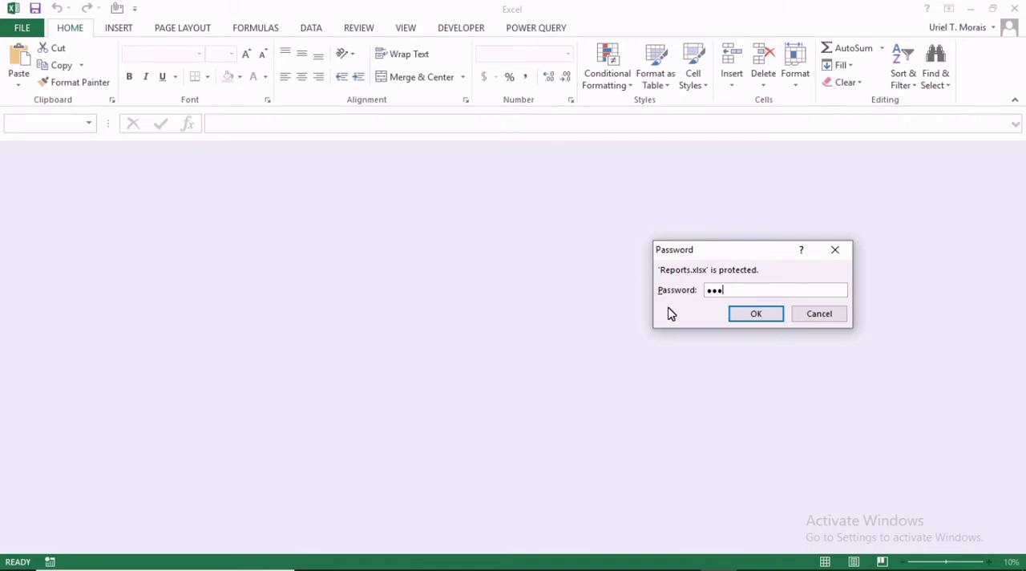
left_click(743, 311)
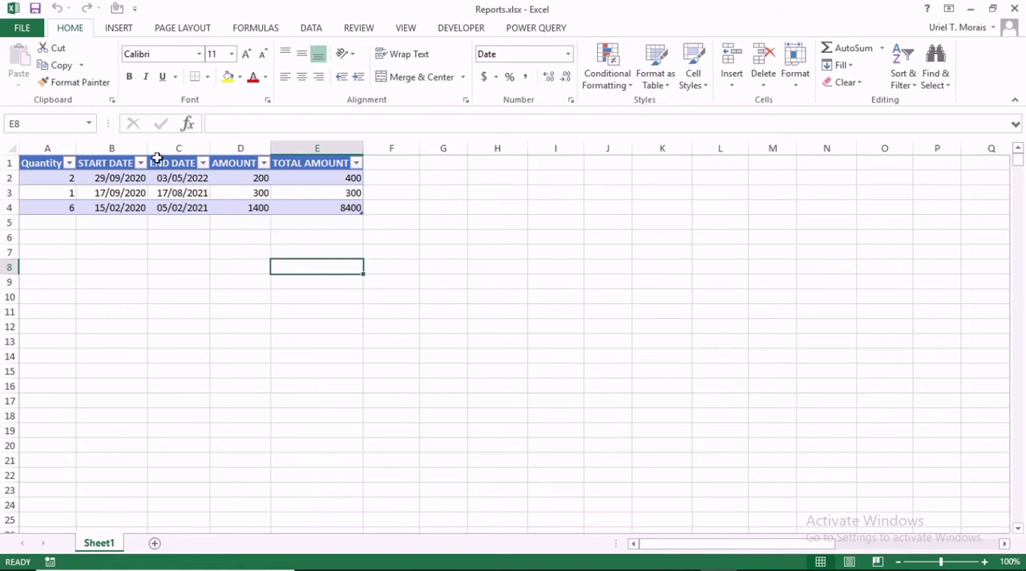
Remove the encryption from the Reports workbook by clearing its password.
left_click(23, 27)
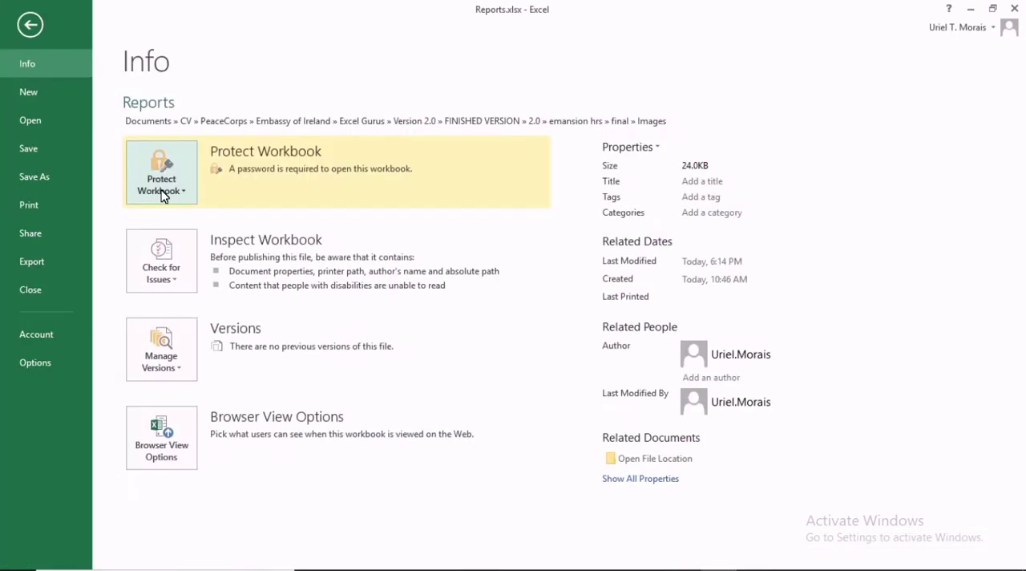
left_click(166, 189)
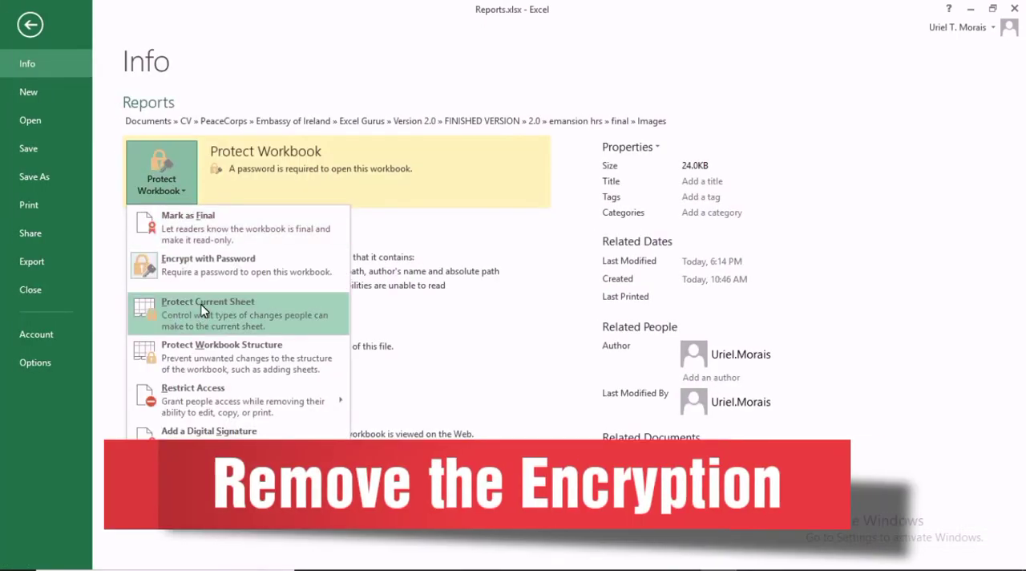
left_click(205, 260)
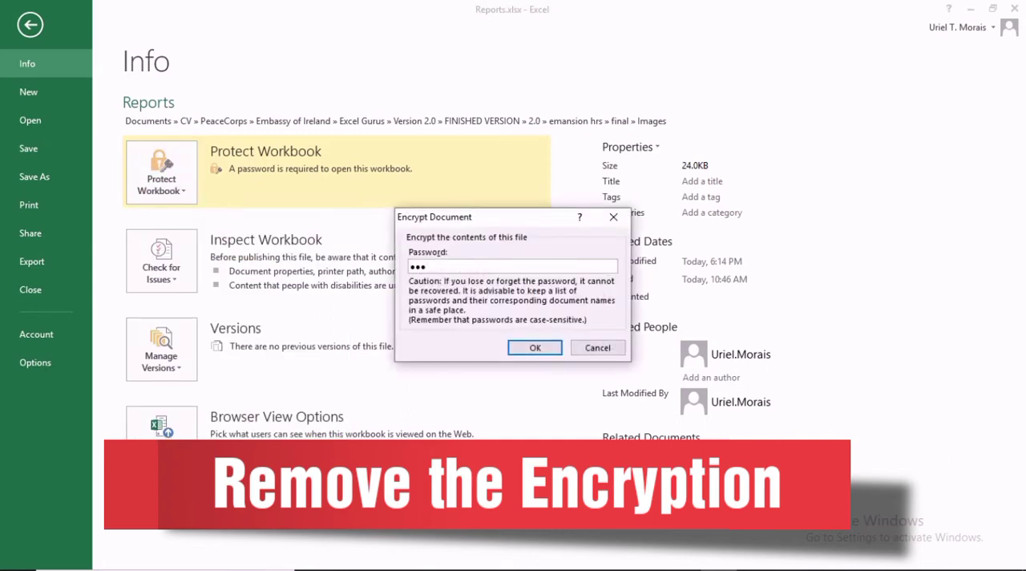
key("ctrl+a")
key("BackSpace")
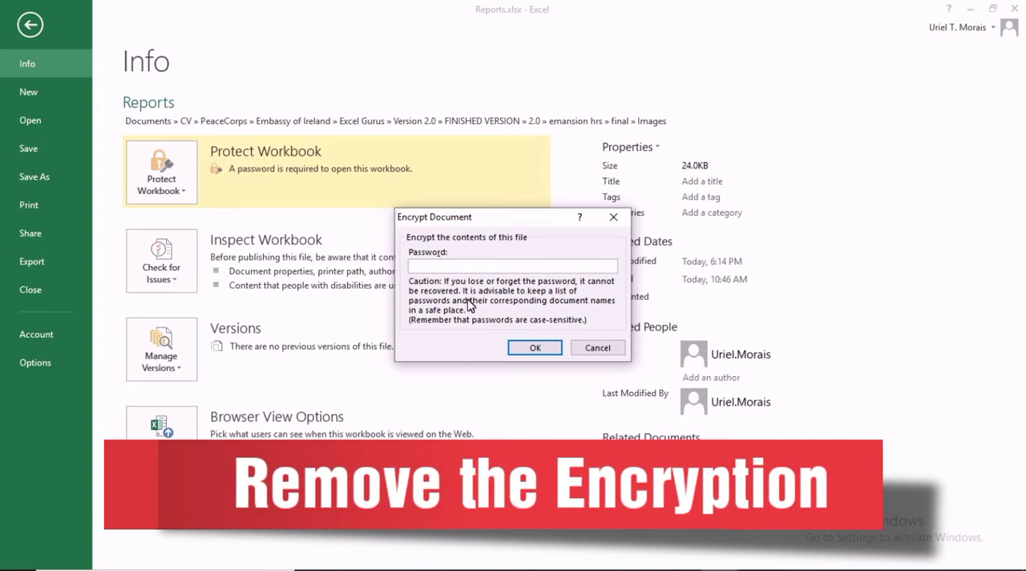
left_click(519, 344)
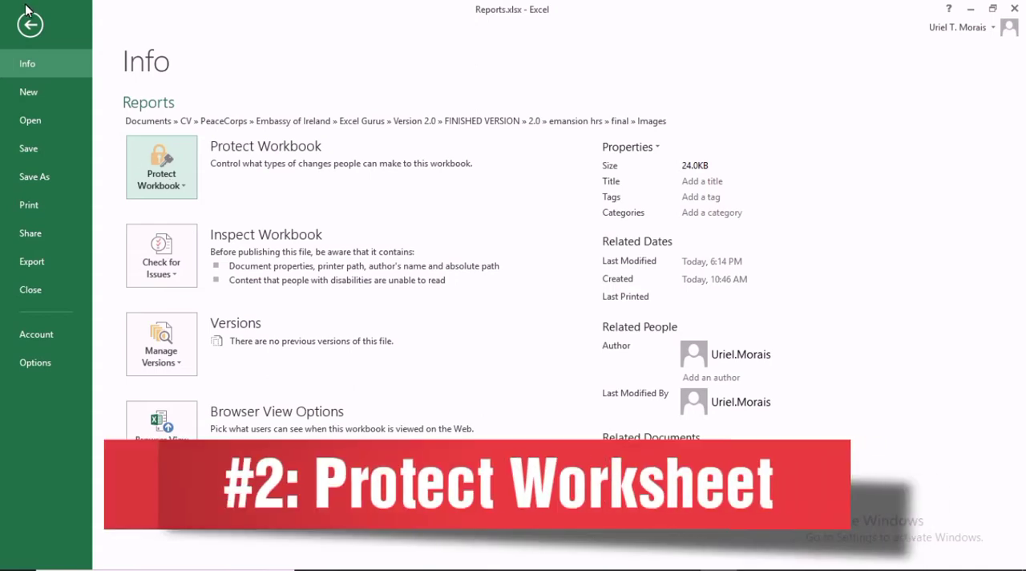
Protect the current sheet with a confirmed password, allowing users only to select locked and unlocked cells.
left_click(168, 176)
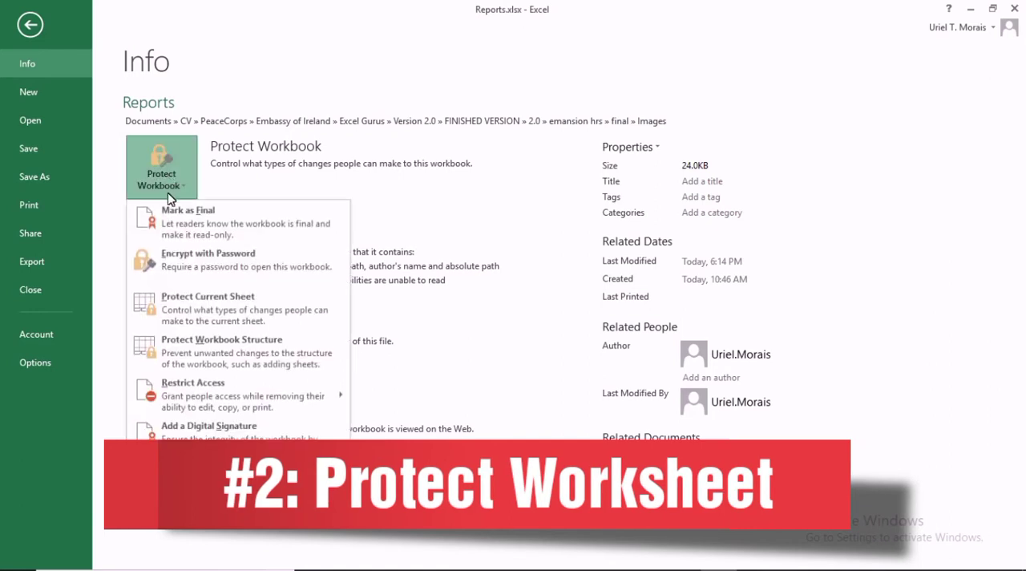
left_click(207, 298)
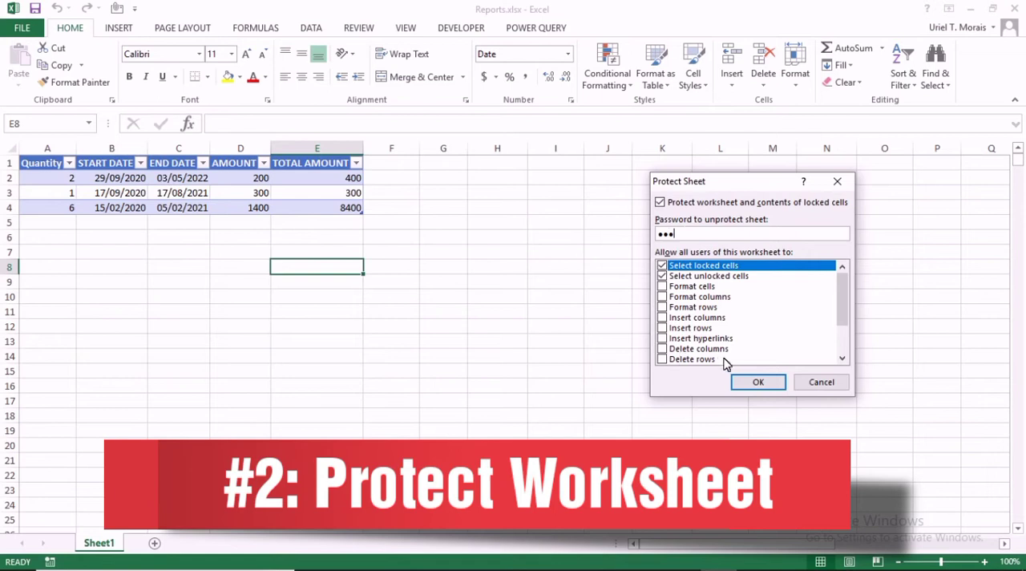
left_click_drag(839, 287, 839, 315)
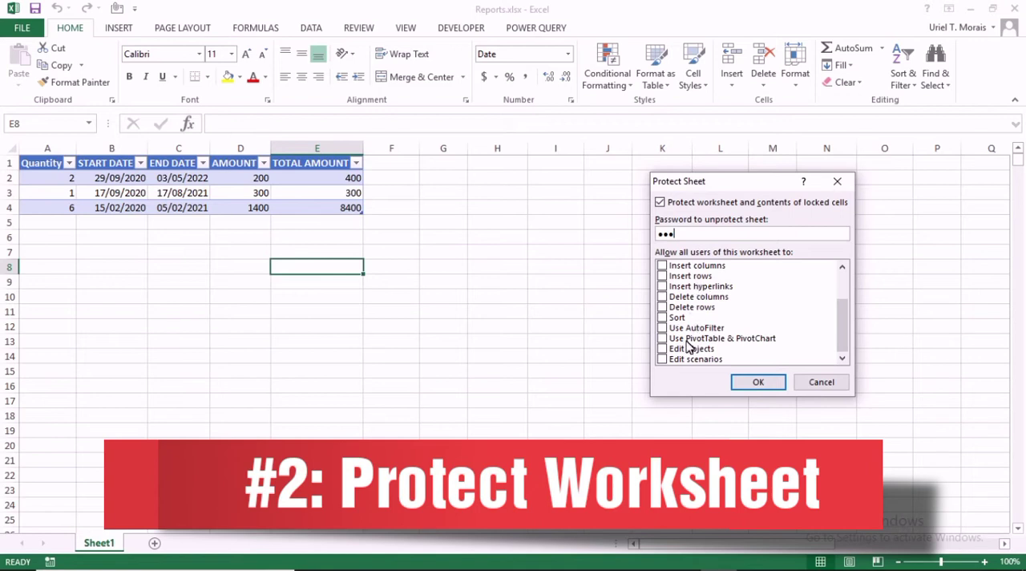
left_click_drag(838, 324, 839, 305)
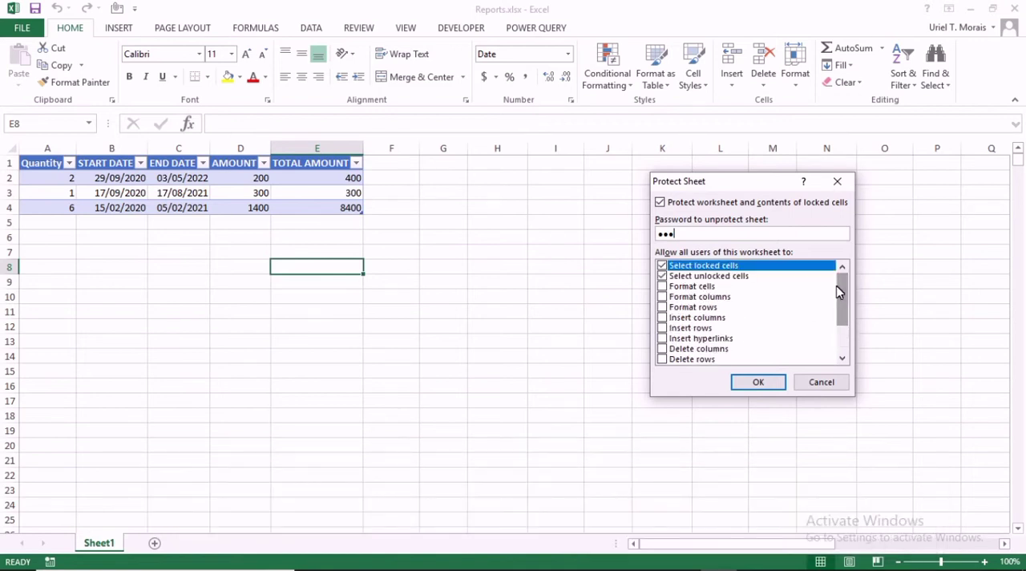
left_click(758, 383)
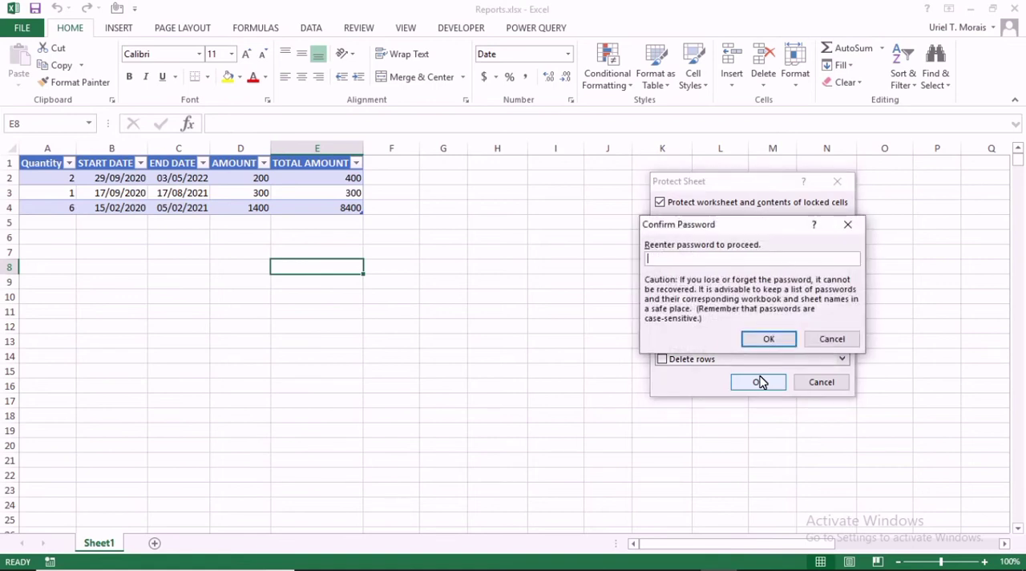
left_click(769, 338)
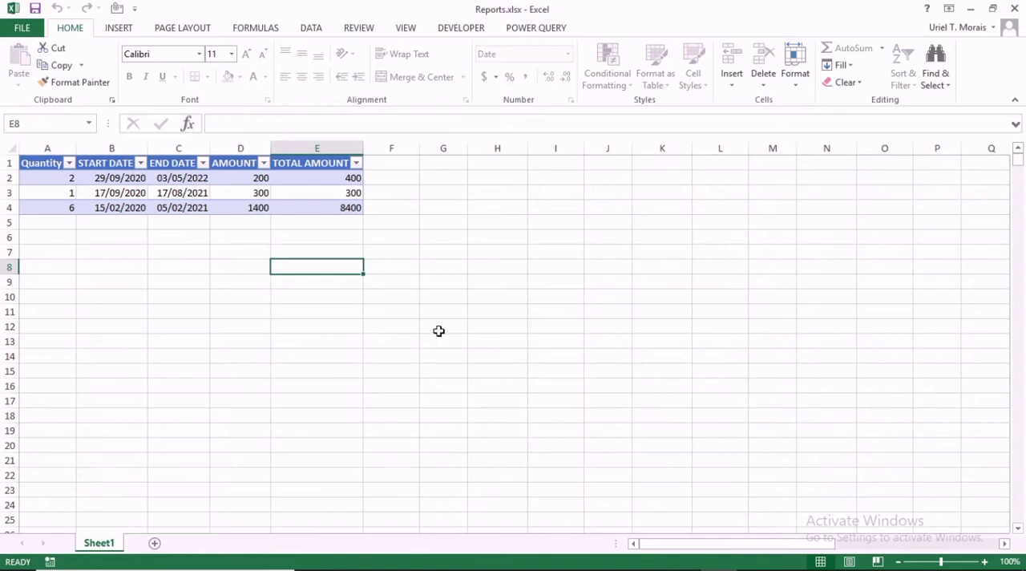
Test the sheet protection by trying to edit the empty cells E8, F7 and E9.
key("a")
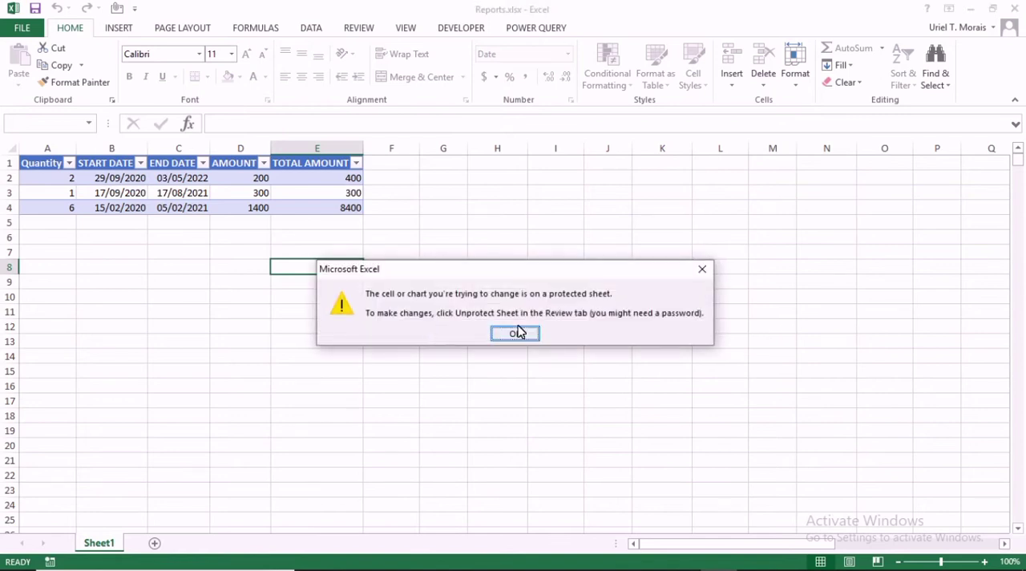
left_click(516, 334)
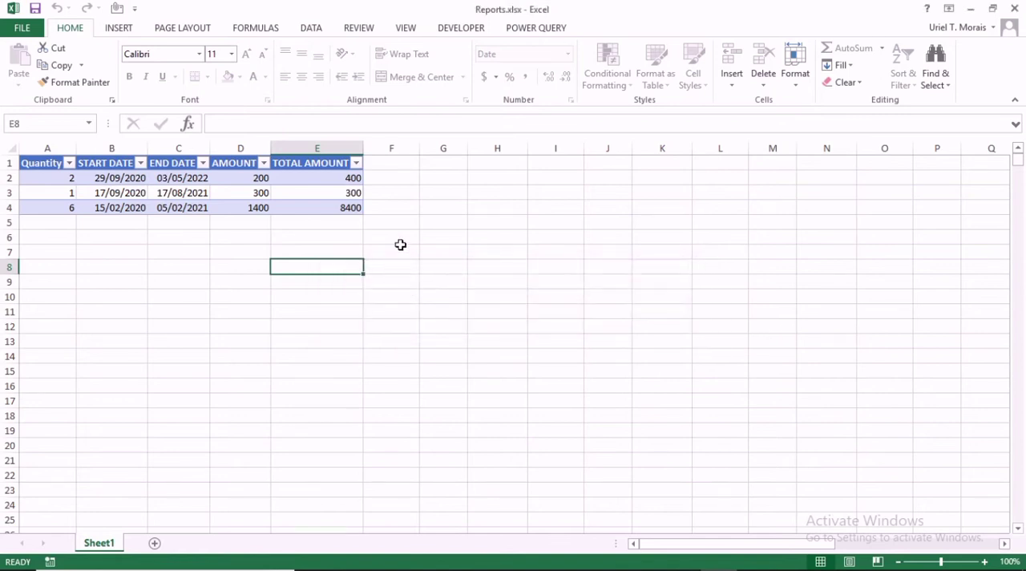
left_click(400, 245)
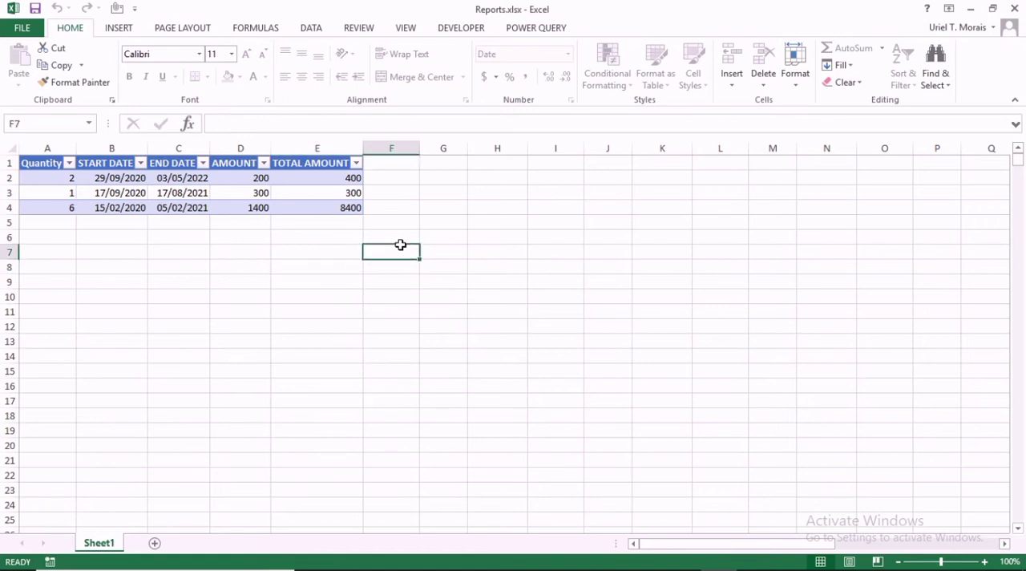
key("a")
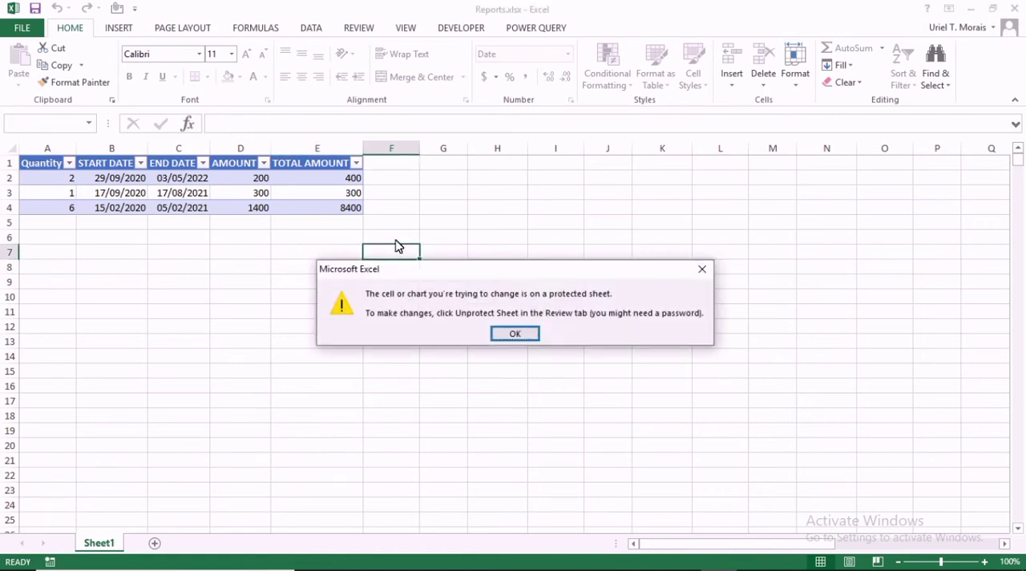
left_click(515, 335)
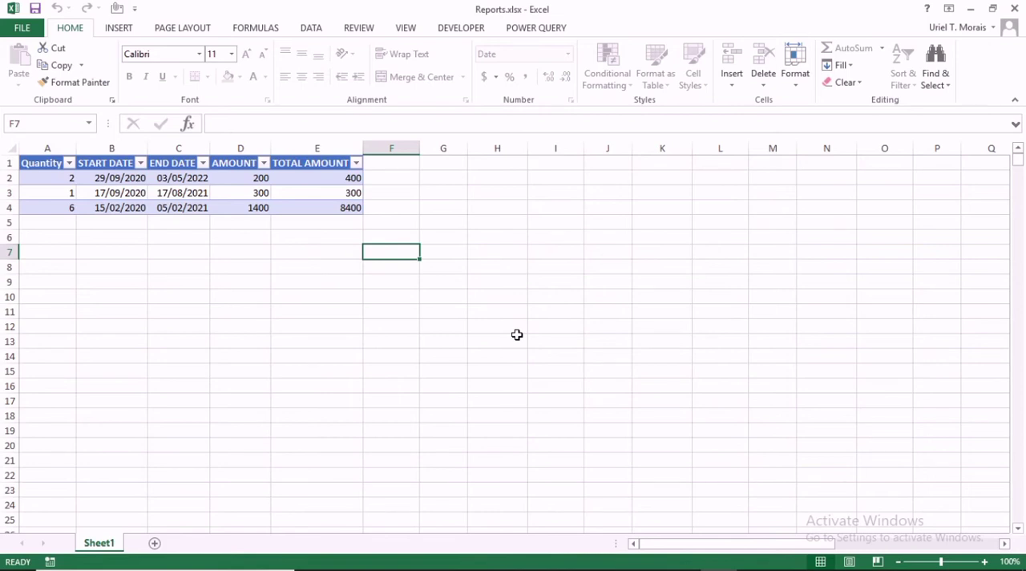
left_click(367, 279)
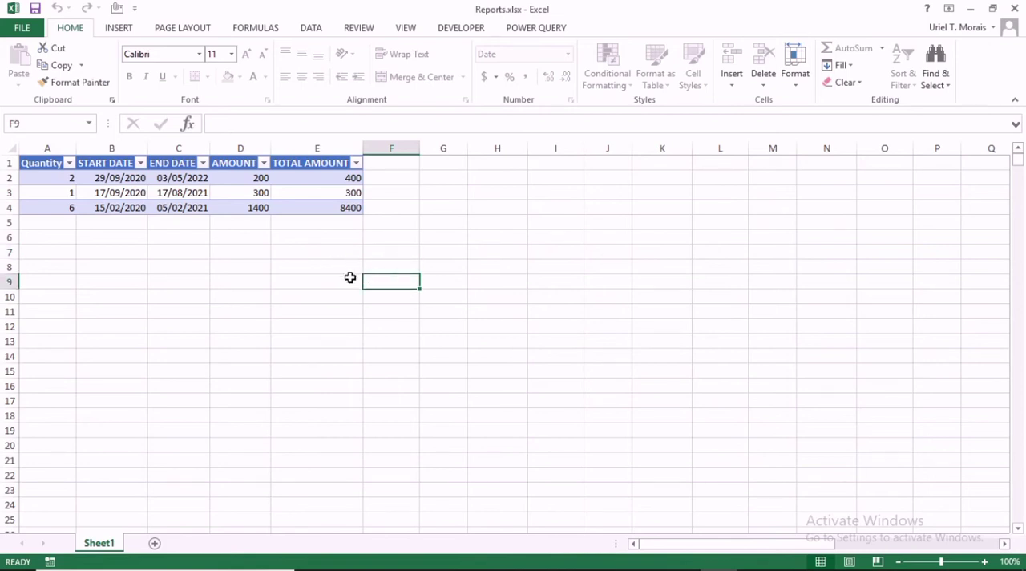
left_click(350, 278)
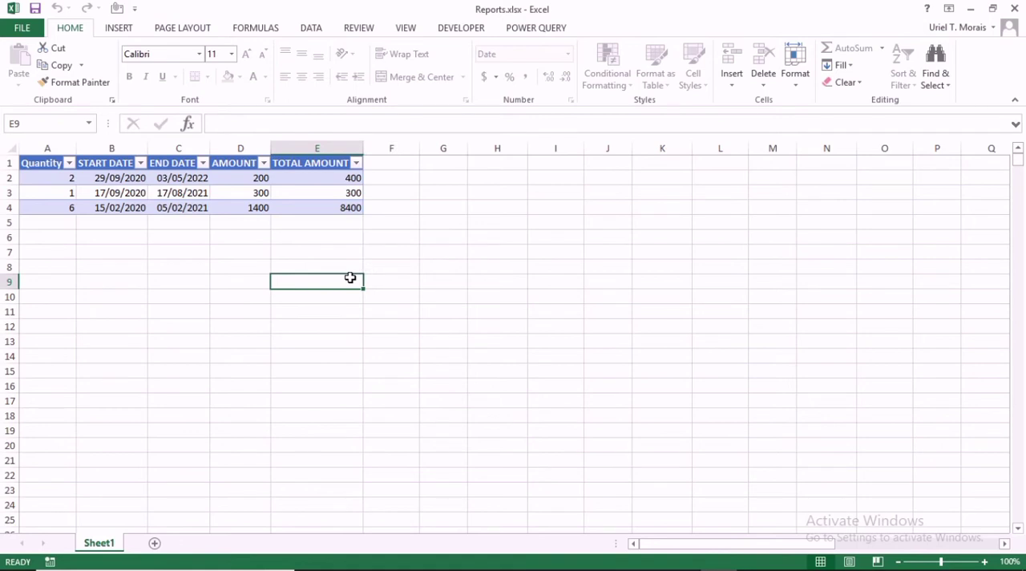
double_click(351, 278)
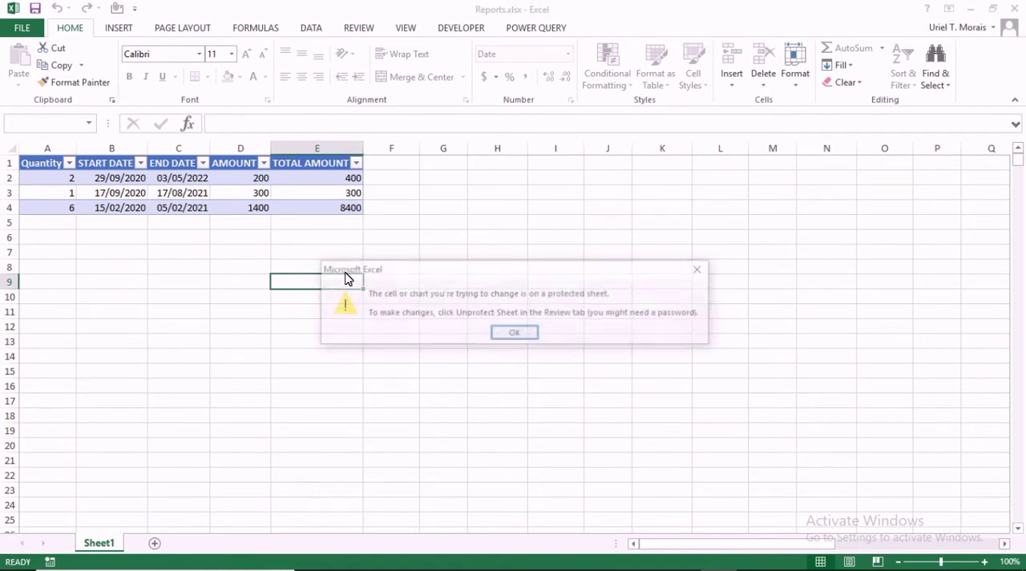
left_click(516, 333)
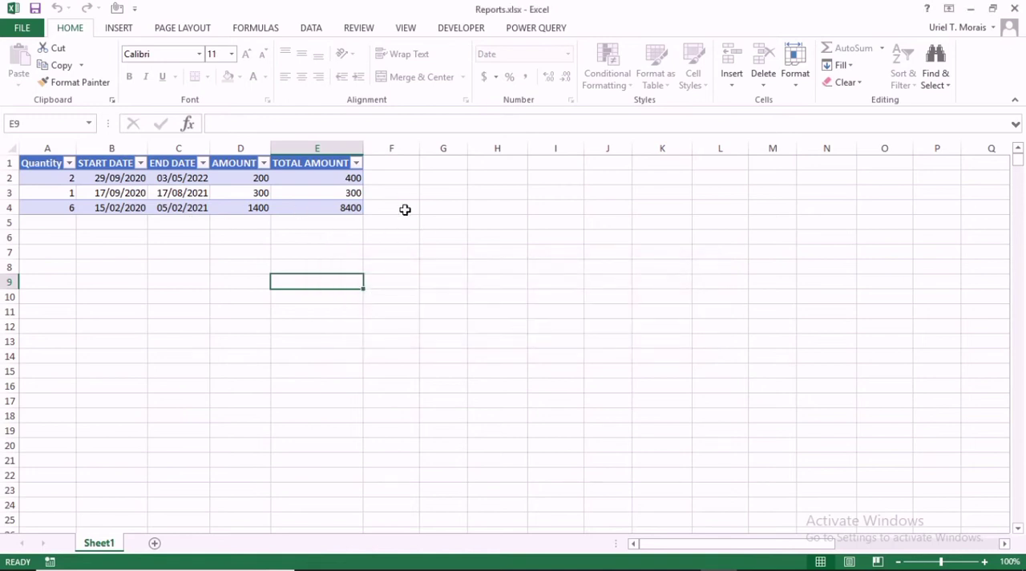
Check cell selection on the protected sheet with the range E8:G11 and cell A4.
left_click_drag(273, 264, 438, 310)
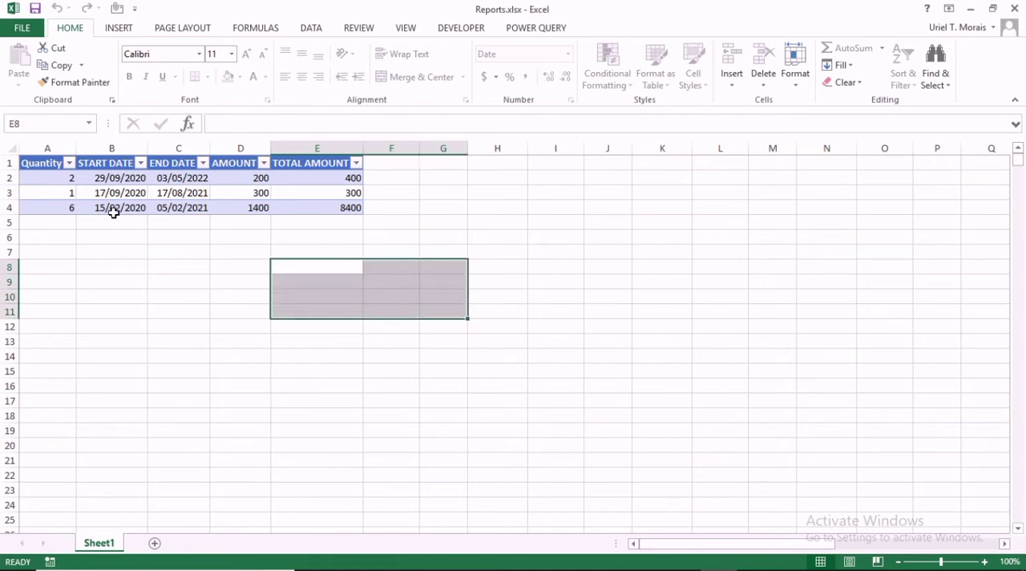
left_click(56, 219)
left_click(61, 210)
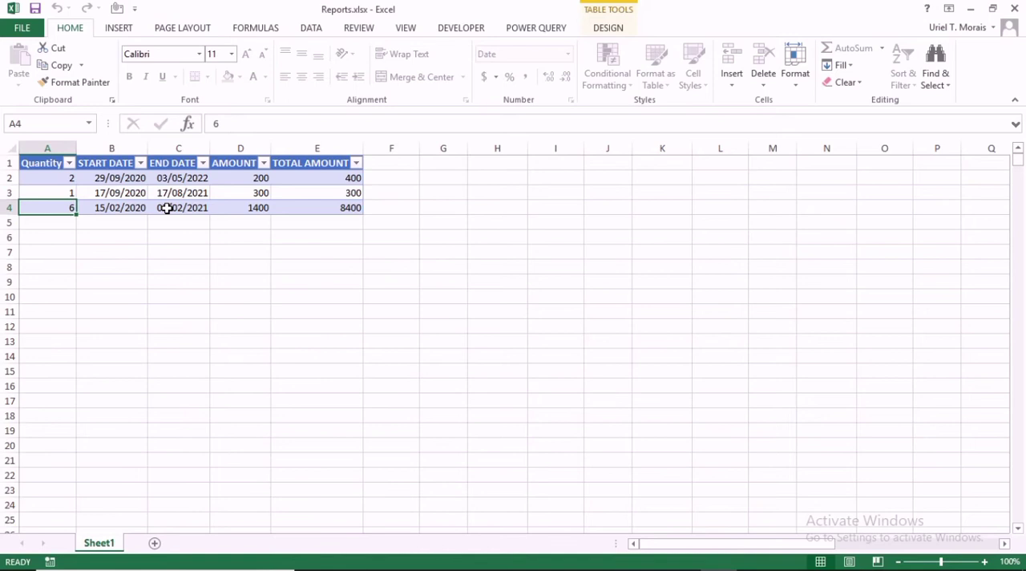
Check cell selection on the protected sheet with cells in table row 4 and the empty range A5:E12.
left_click(166, 208)
left_click(272, 206)
left_click(60, 220)
left_click_drag(59, 220, 339, 328)
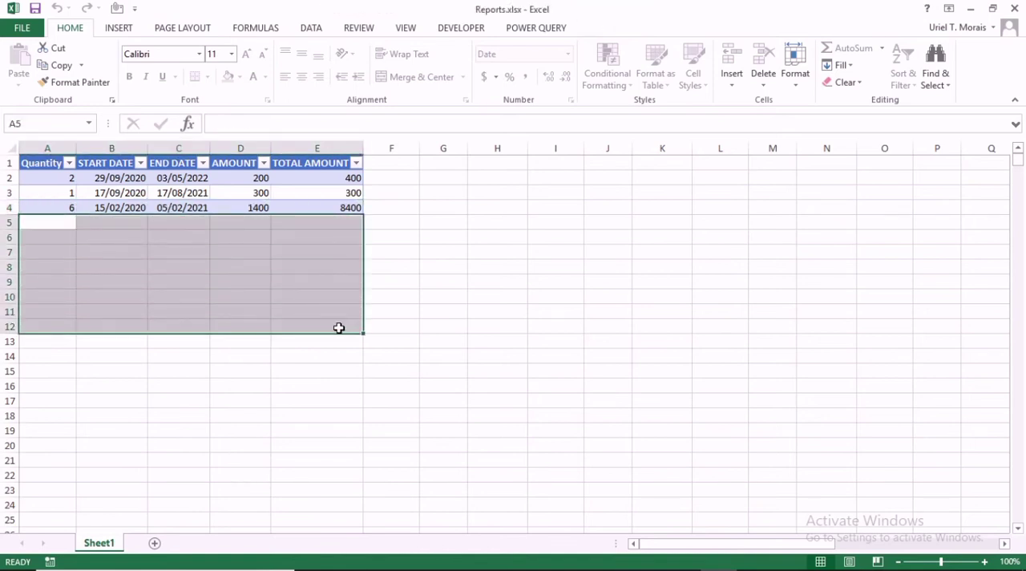
Unprotect the sheet by entering its protection password.
left_click(791, 80)
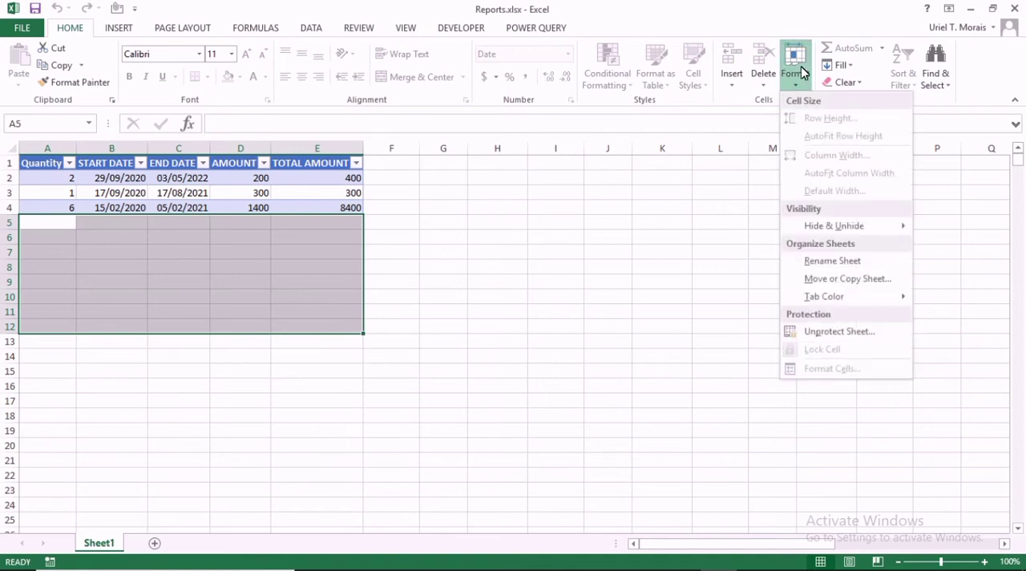
left_click(831, 331)
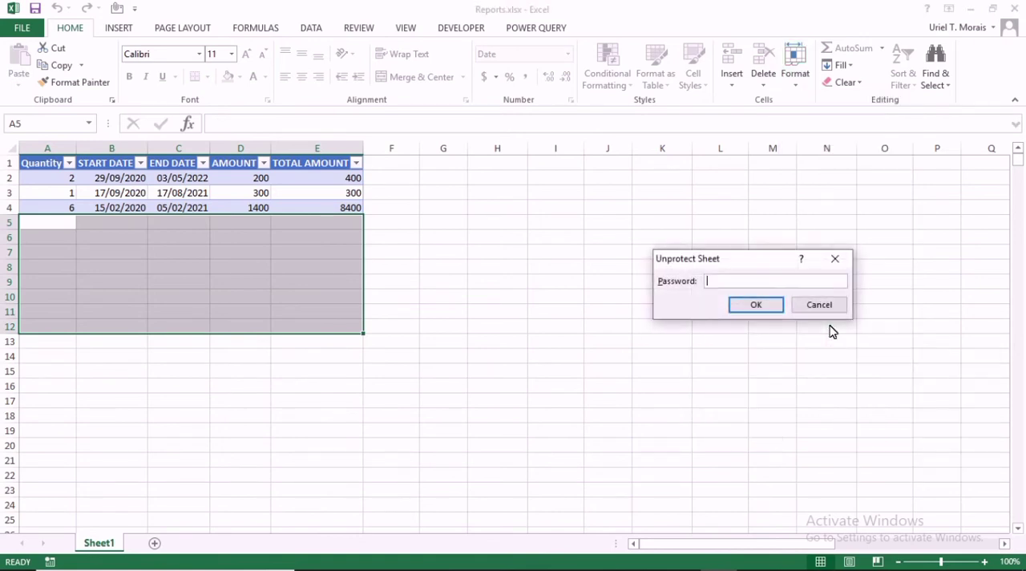
left_click(739, 302)
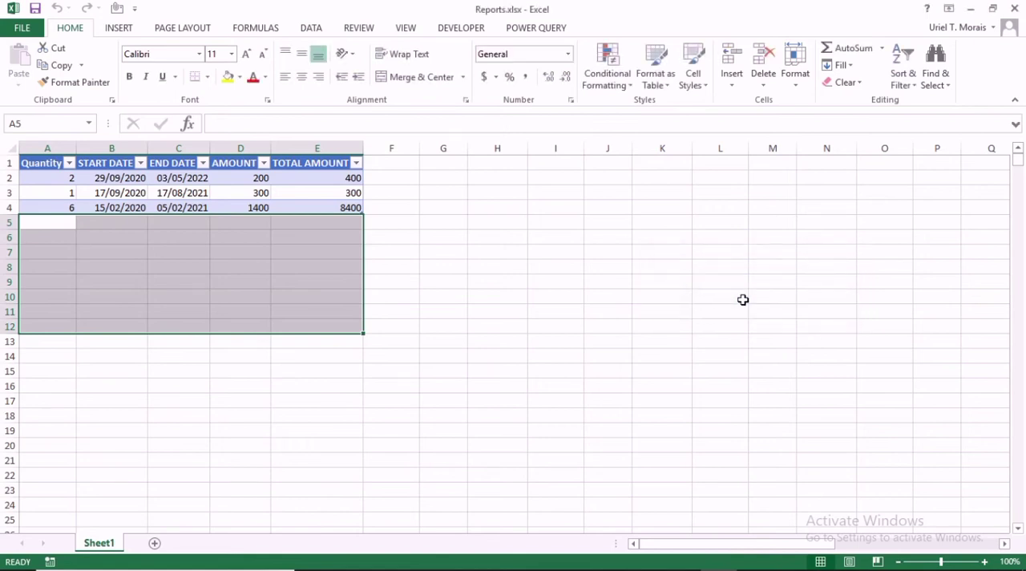
Unlock the cells in columns A to D by turning off their Locked protection setting.
left_click(11, 150)
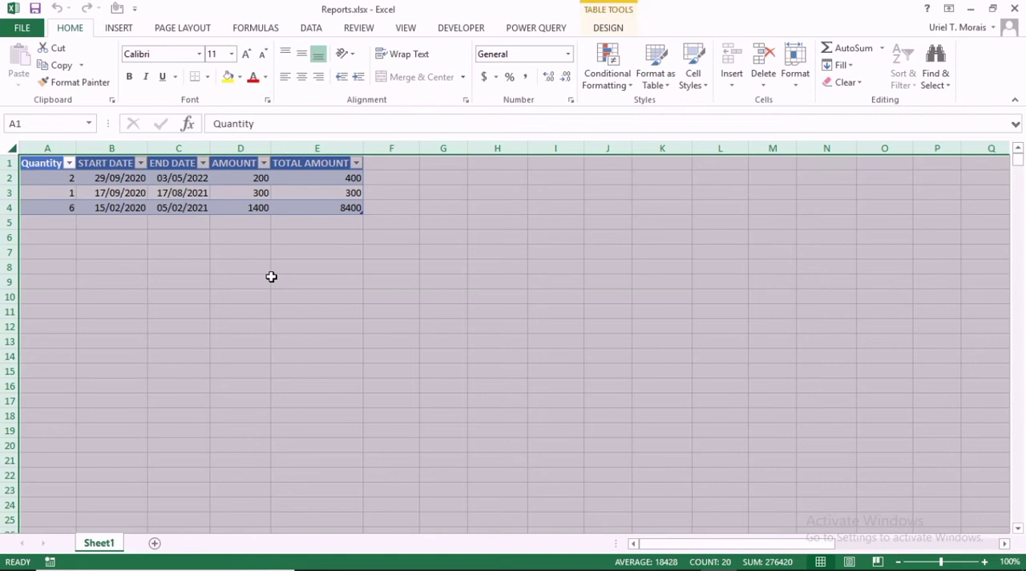
left_click(48, 147)
left_click_drag(47, 148, 345, 147)
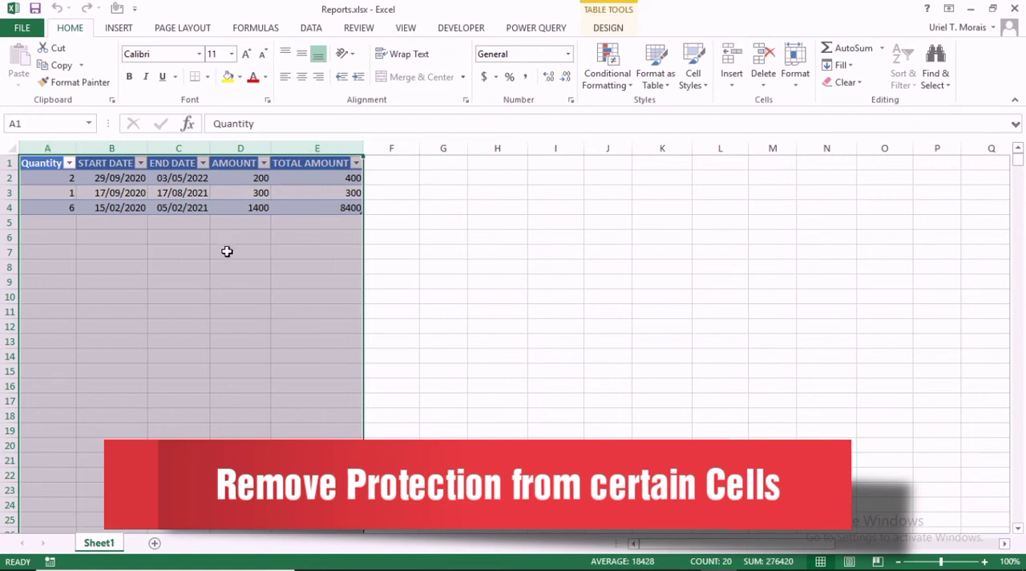
left_click_drag(53, 156, 231, 151)
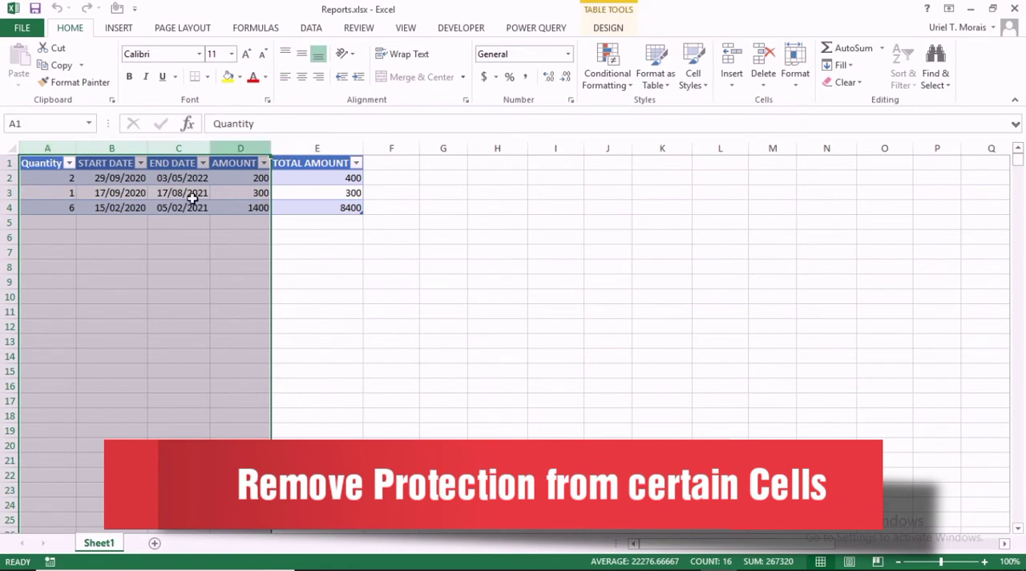
right_click(161, 287)
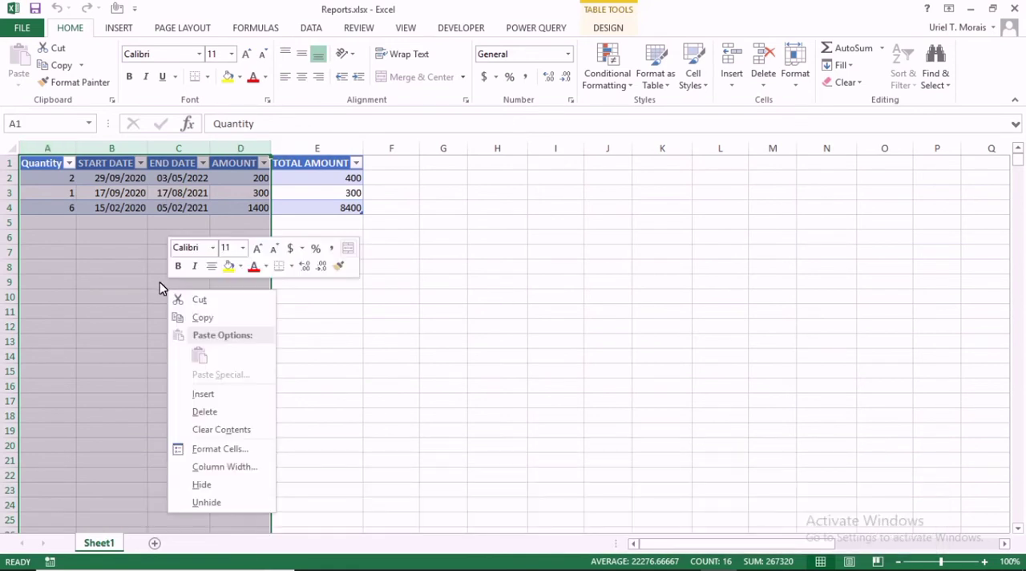
left_click(225, 450)
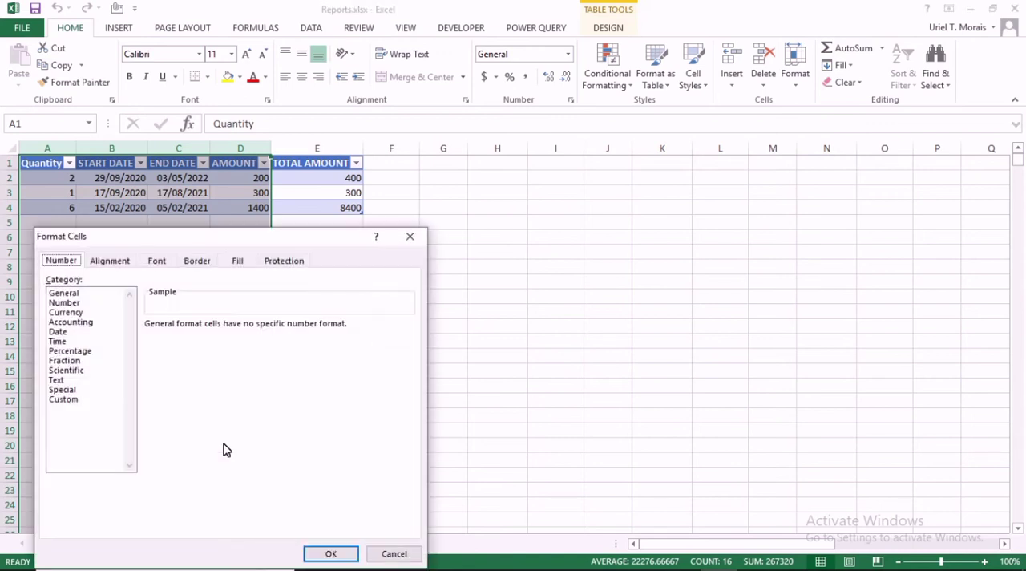
left_click(273, 259)
left_click(50, 281)
left_click(48, 281)
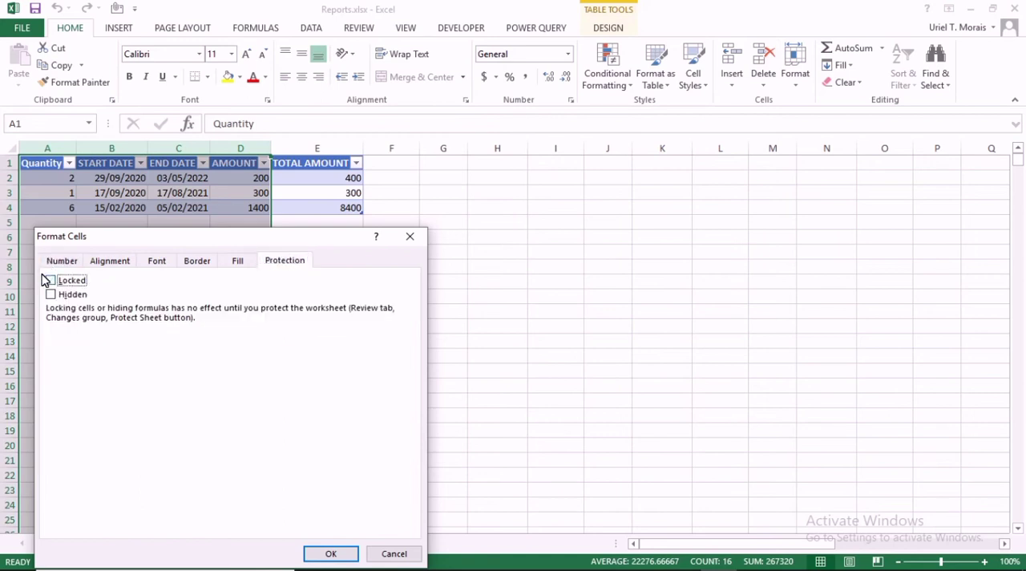
left_click(319, 553)
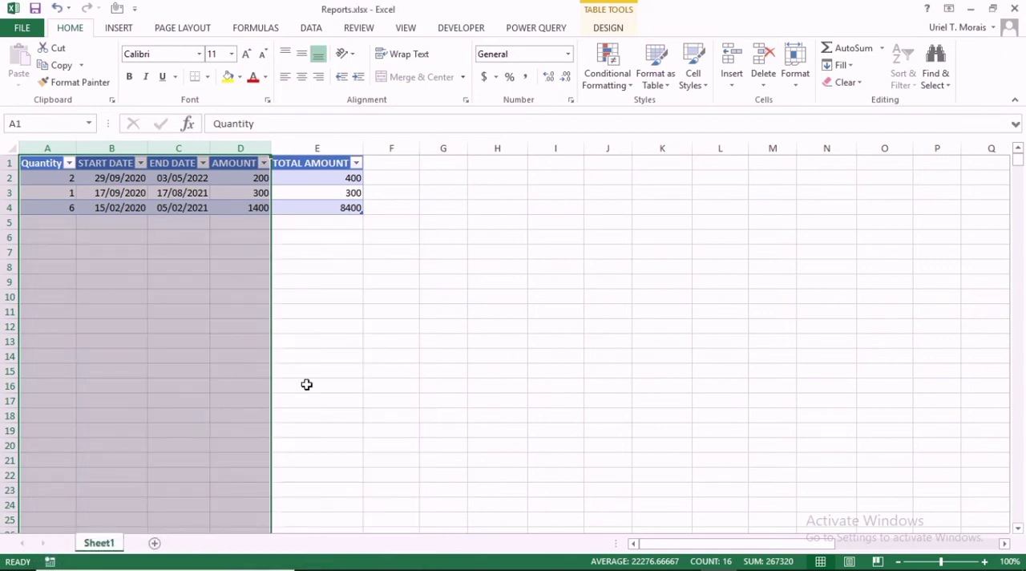
left_click(331, 312)
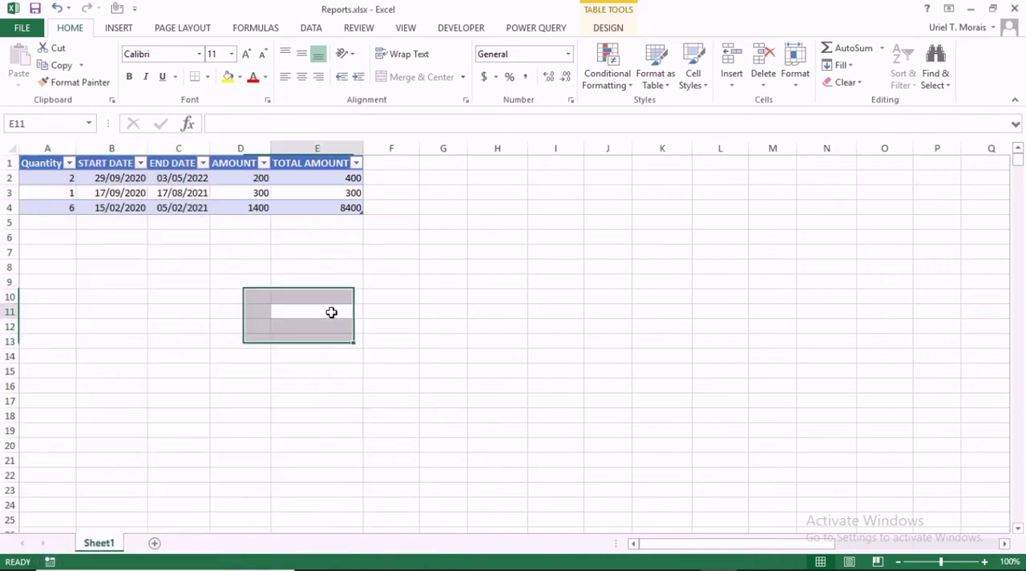
left_click(14, 146)
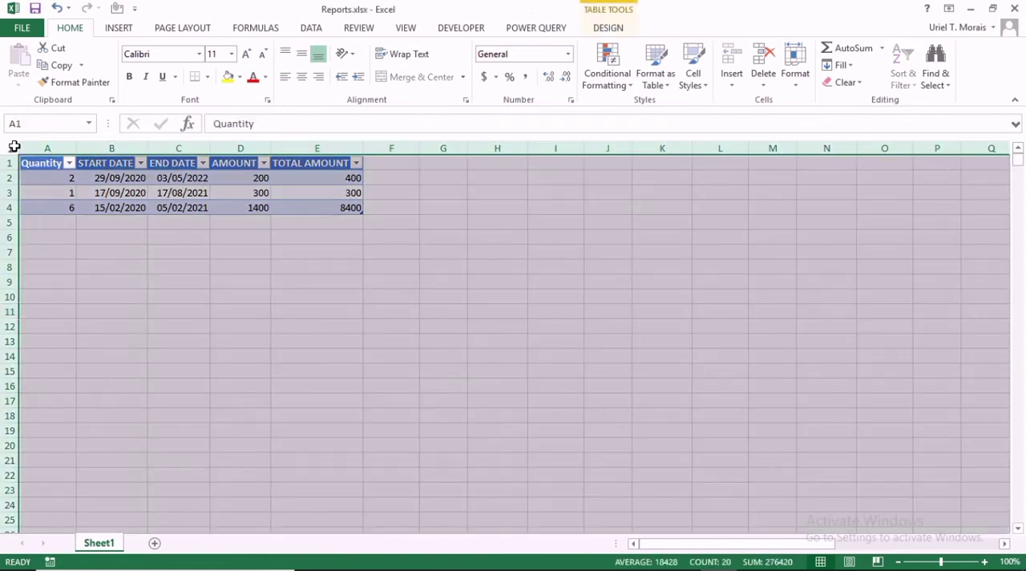
left_click(300, 263)
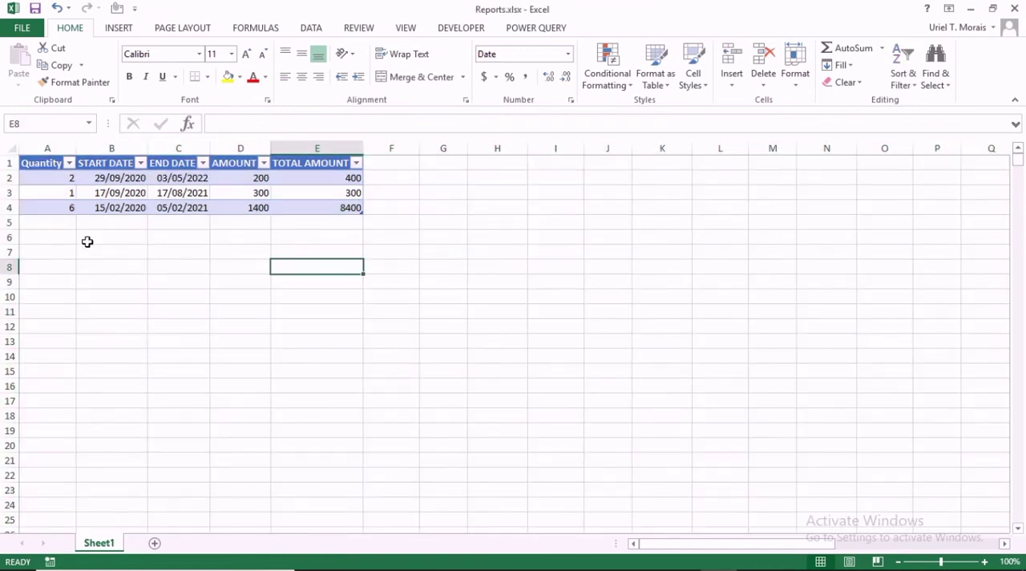
left_click_drag(44, 236, 231, 423)
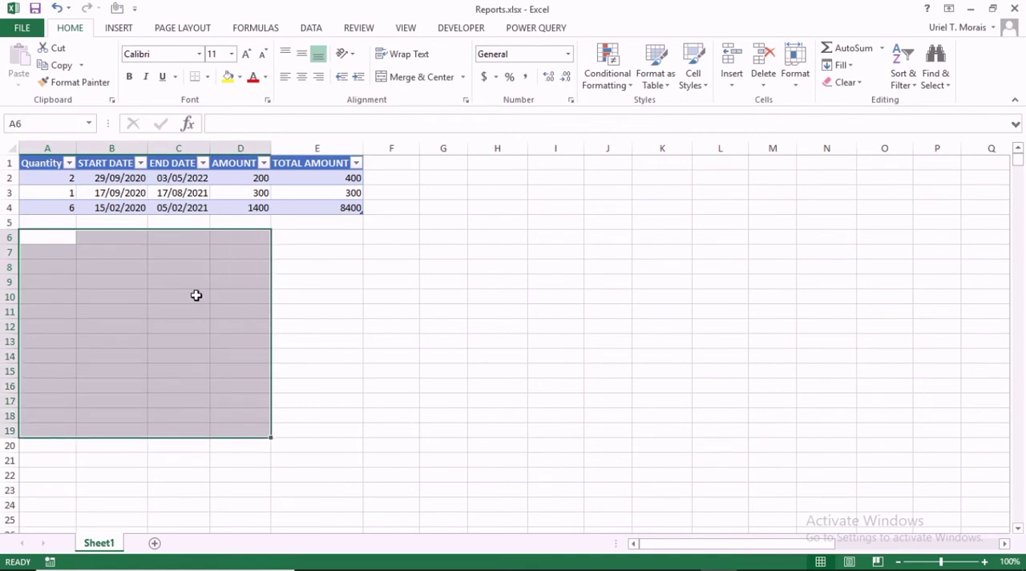
left_click(195, 296)
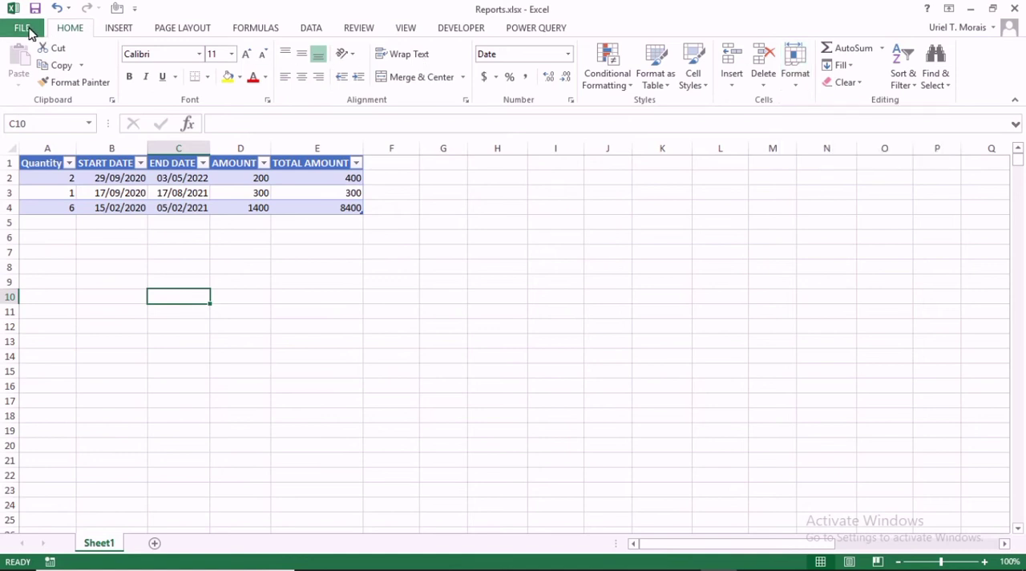
Protect the sheet again with a confirmed password, allowing users only to select locked and unlocked cells.
left_click(24, 28)
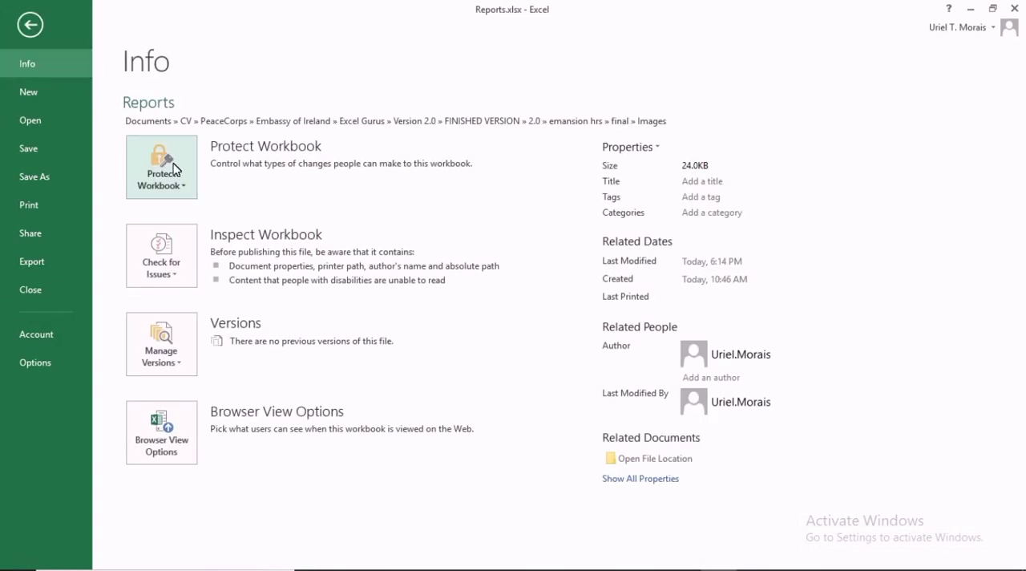
left_click(30, 25)
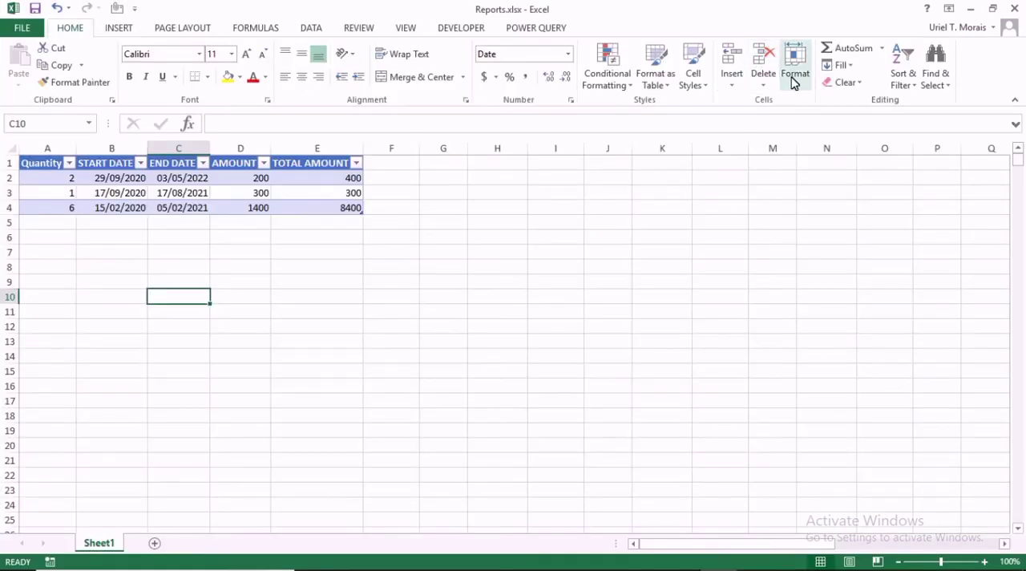
left_click(795, 81)
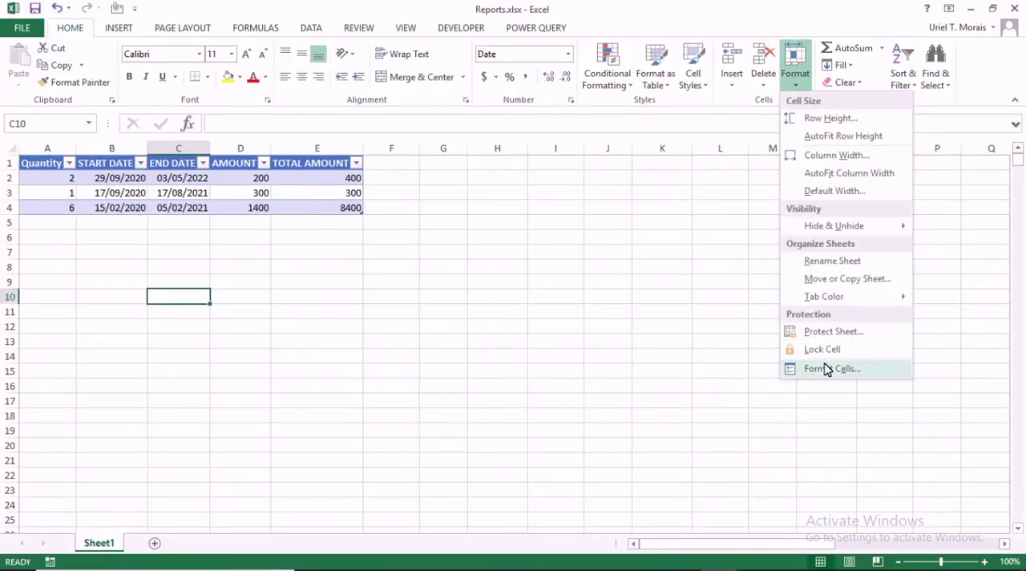
left_click(834, 331)
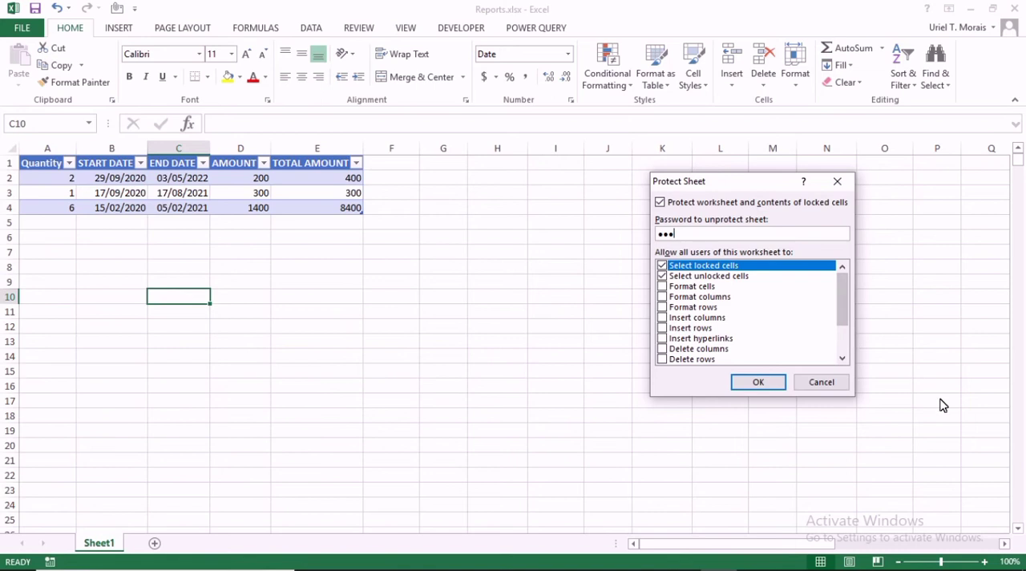
left_click(754, 380)
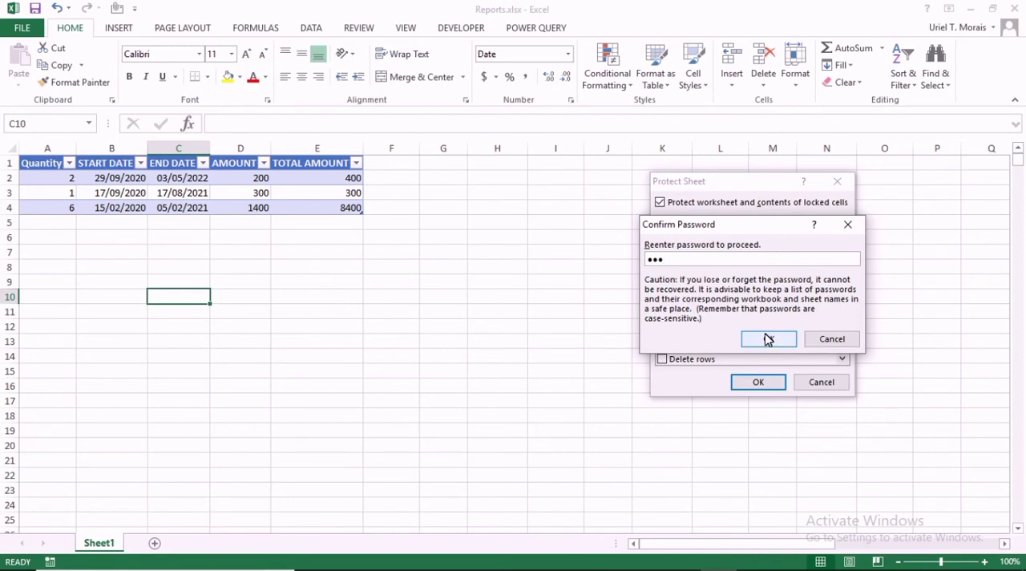
left_click(767, 339)
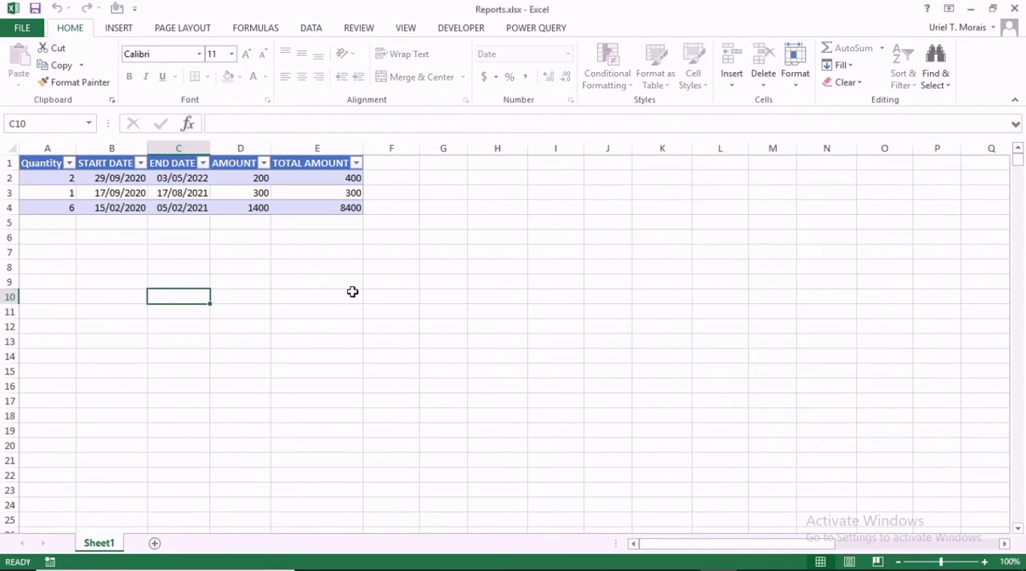
Test the protection outside the unlocked columns by trying to edit empty cell G5.
left_click(430, 216)
double_click(424, 217)
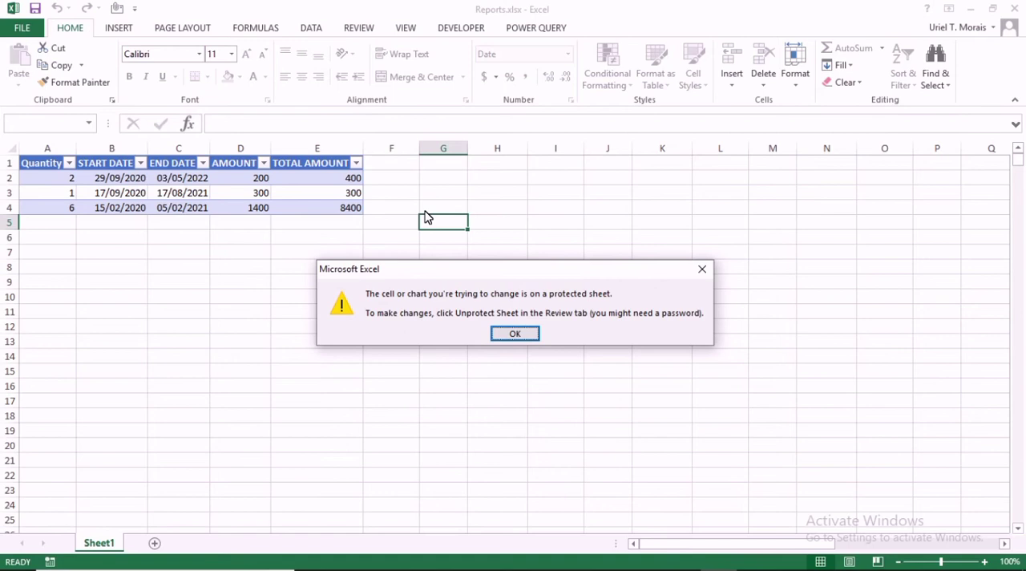
left_click(502, 328)
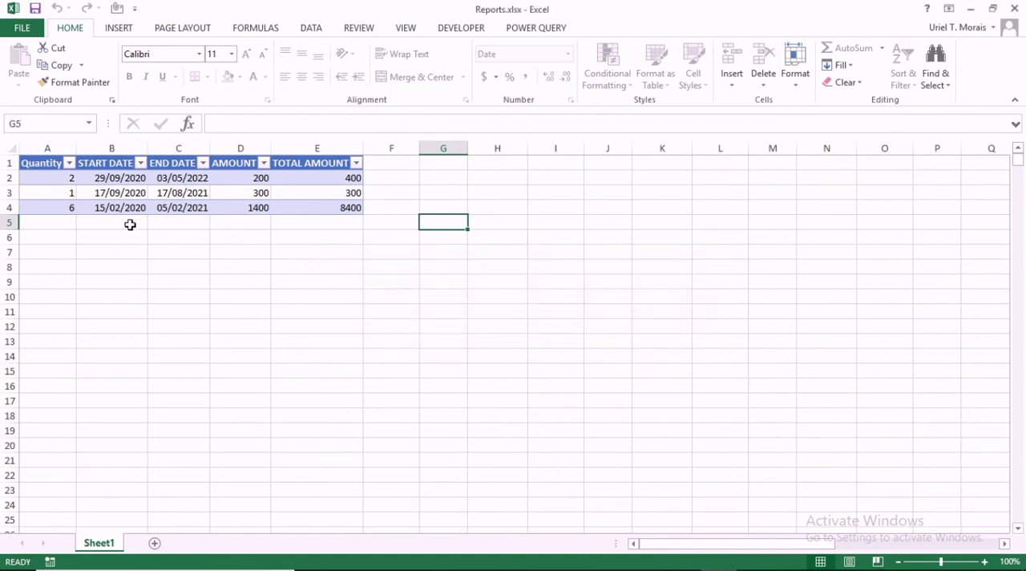
Enter quantity 7 in A5 and copy the start date, end date and amount from row 4 into row 5.
left_click(57, 222)
type("7")
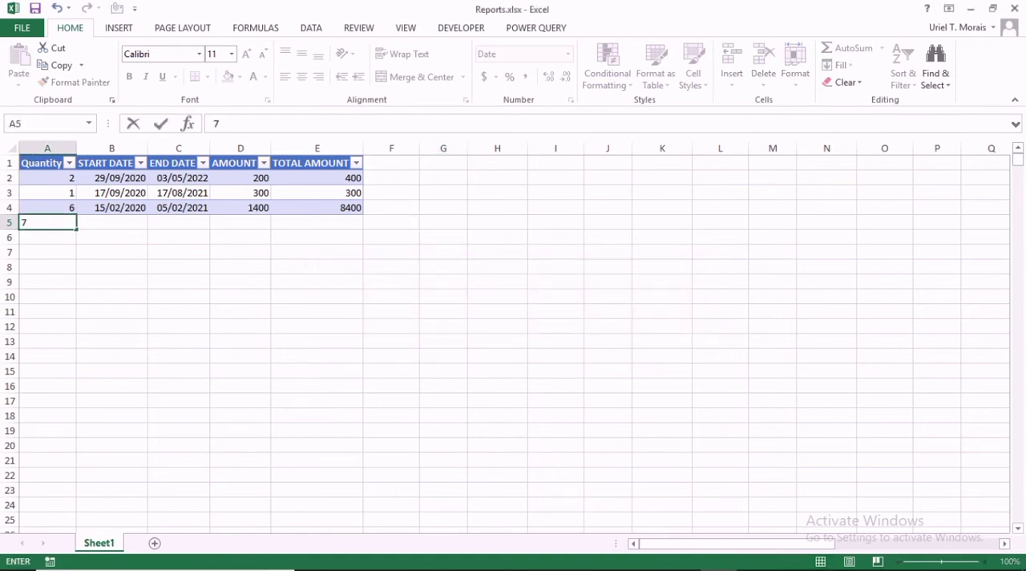
key("Tab")
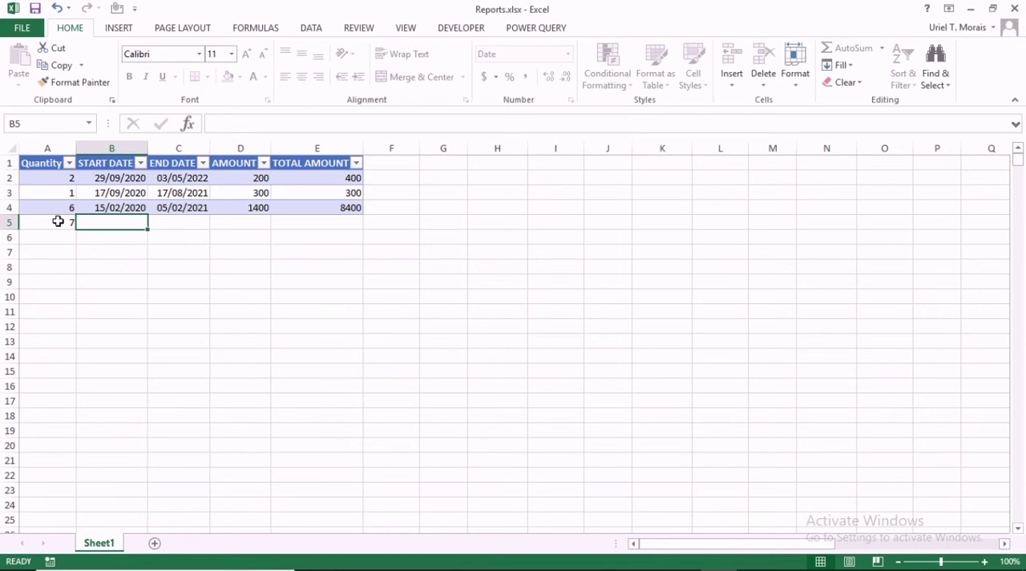
left_click_drag(119, 207, 209, 231)
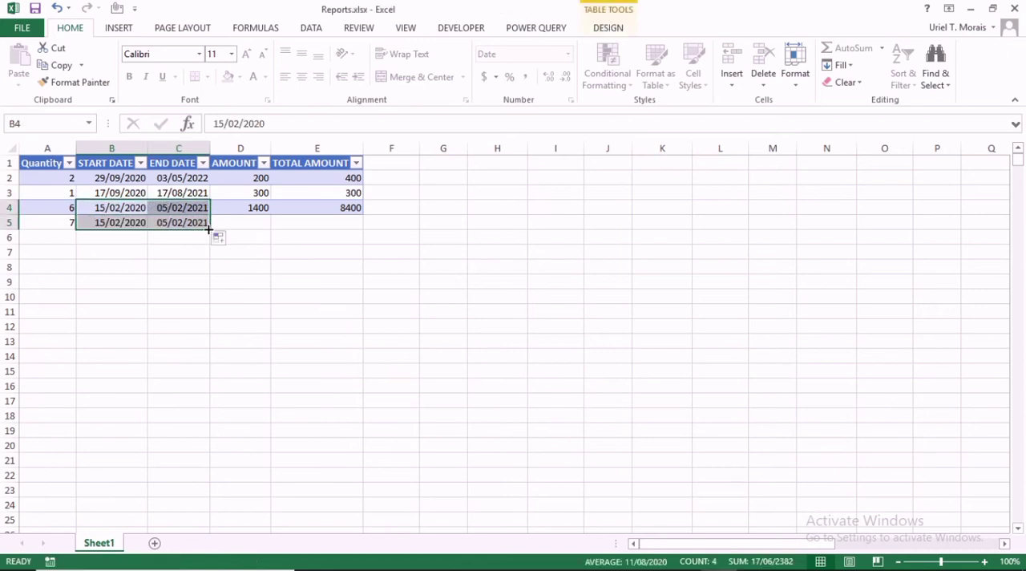
left_click(249, 208)
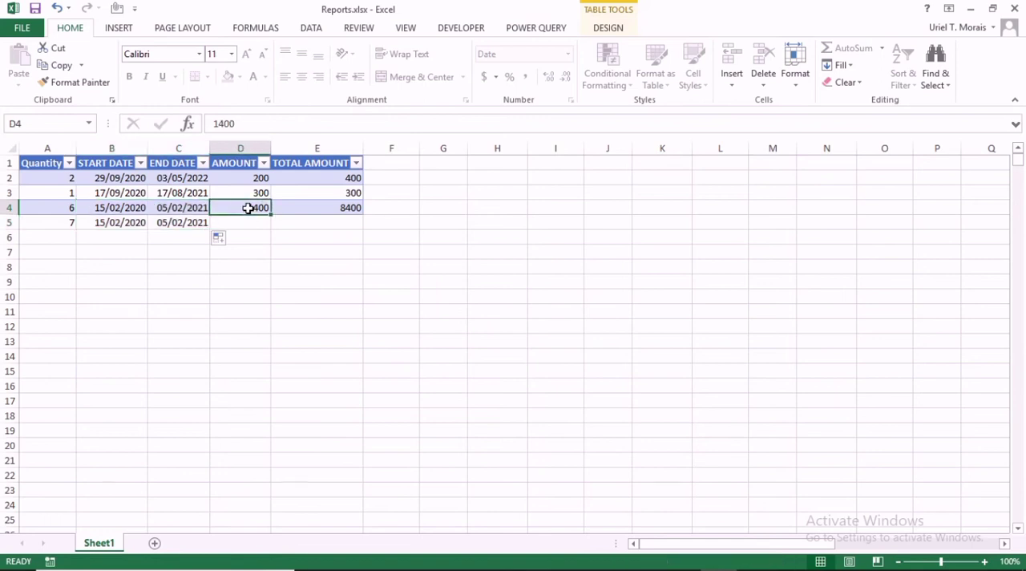
left_click_drag(270, 212, 271, 226)
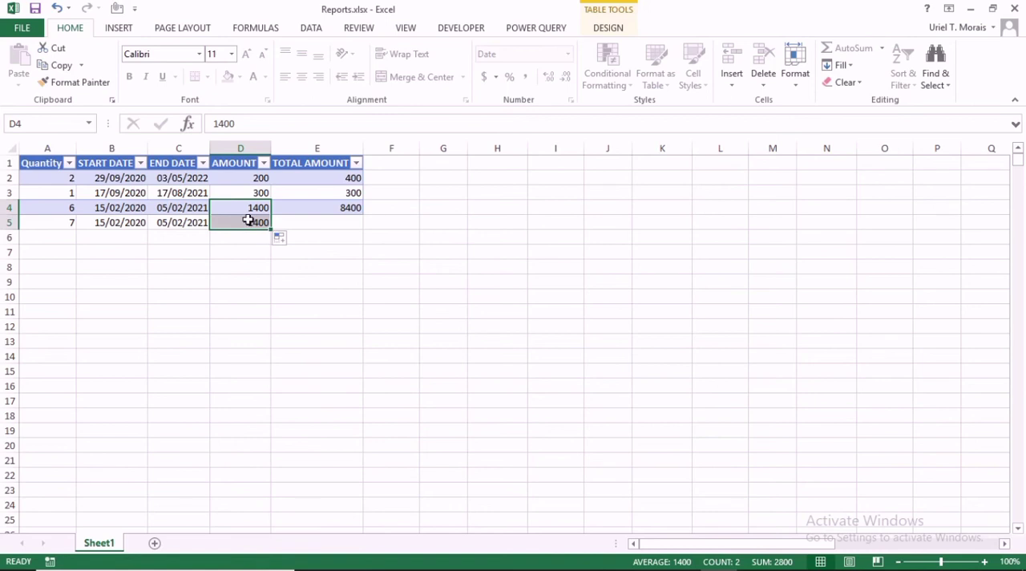
left_click(250, 217)
Try to edit the locked TOTAL AMOUNT cell E5, and view the formula in E4.
left_click(291, 221)
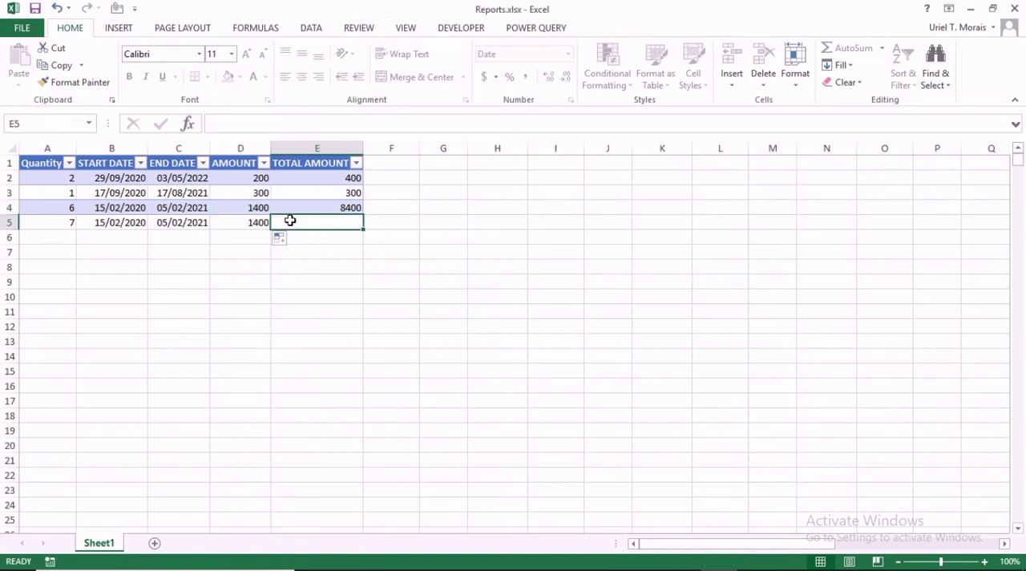
double_click(290, 220)
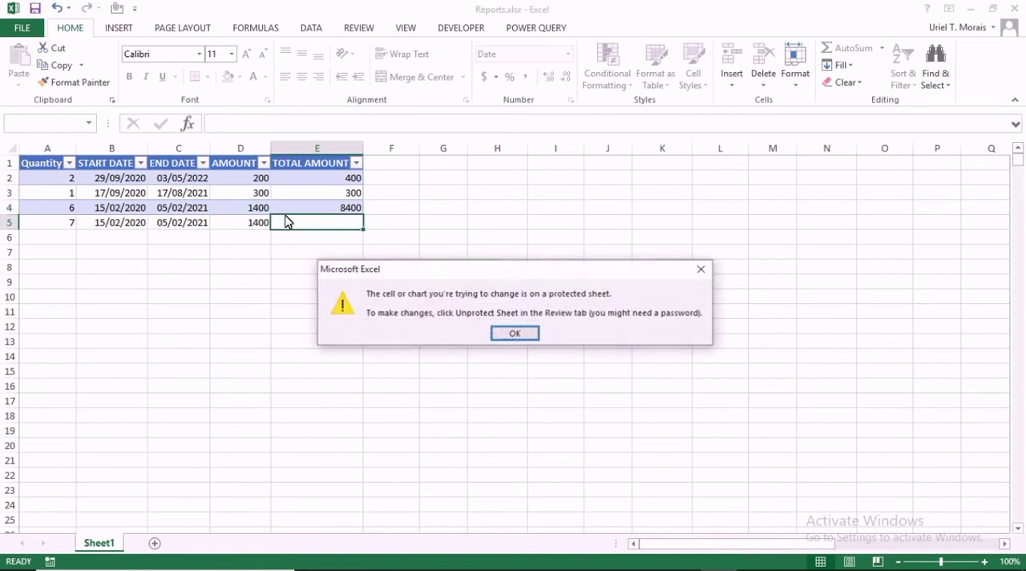
left_click(500, 330)
left_click(274, 203)
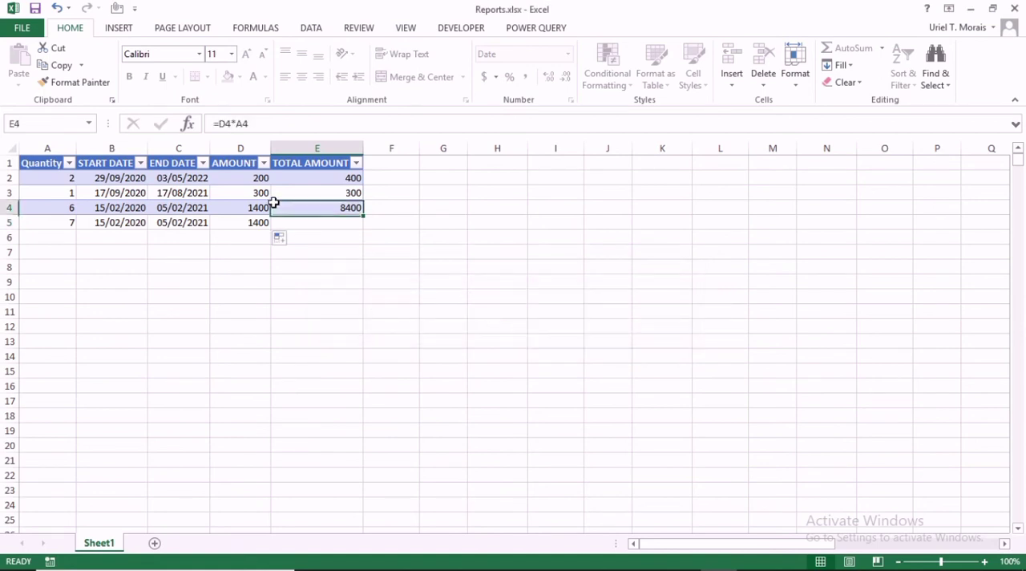
Fill the row 5 entries in columns A to D down through row 14.
left_click(93, 178)
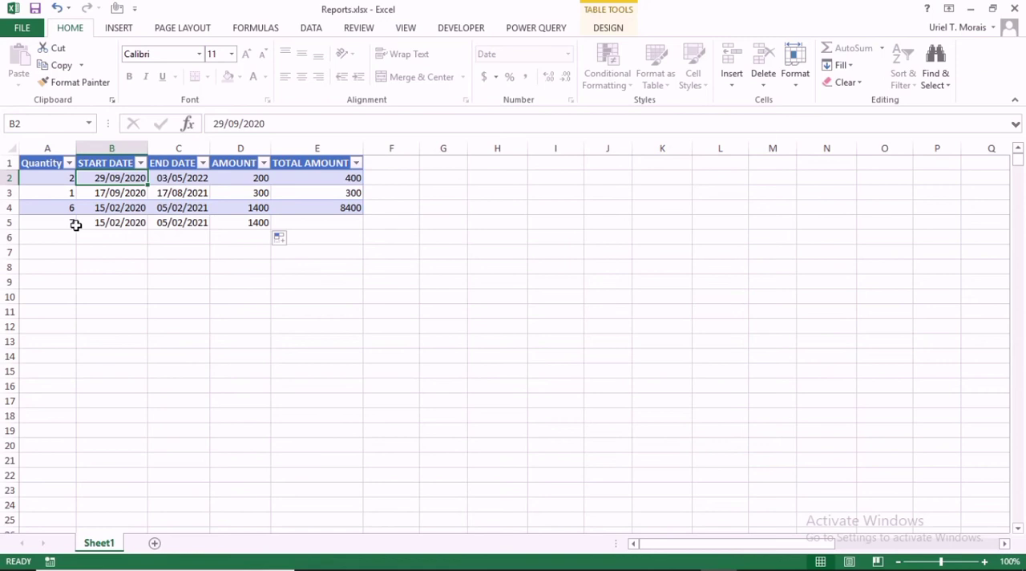
left_click_drag(68, 220, 228, 234)
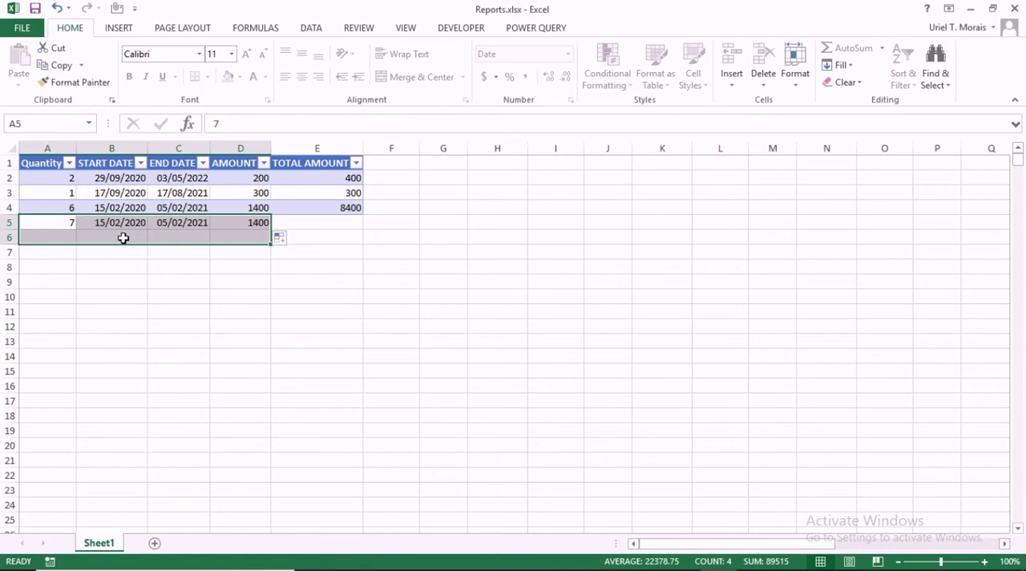
left_click_drag(69, 220, 268, 358)
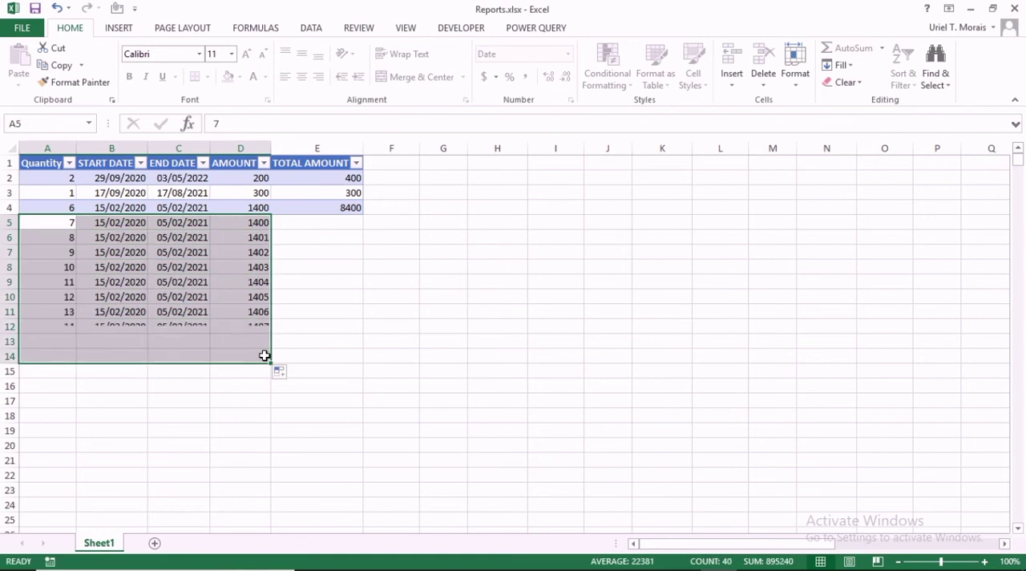
left_click(223, 402)
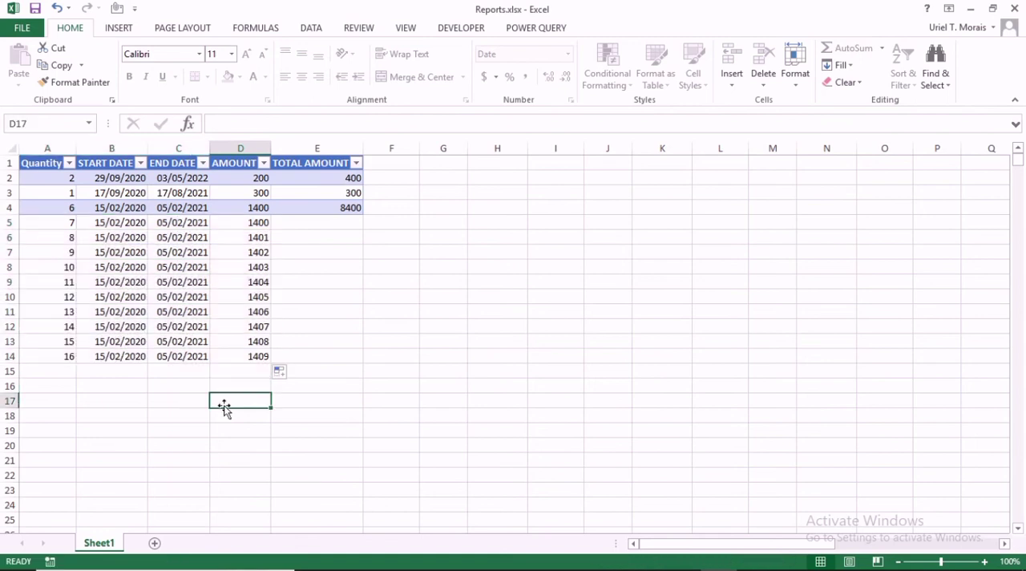
left_click_drag(328, 252, 336, 343)
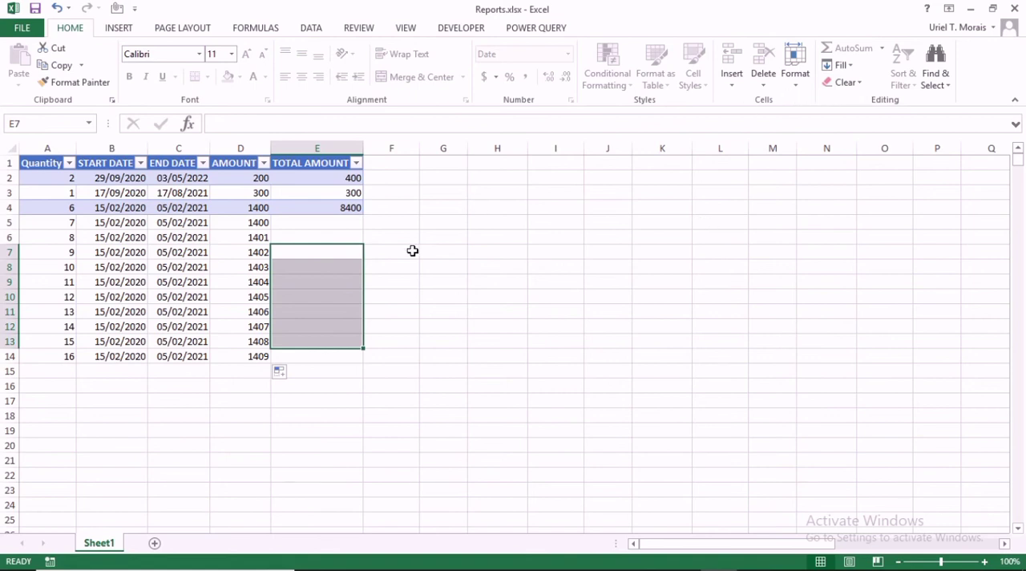
left_click(447, 249)
left_click_drag(60, 232, 258, 357)
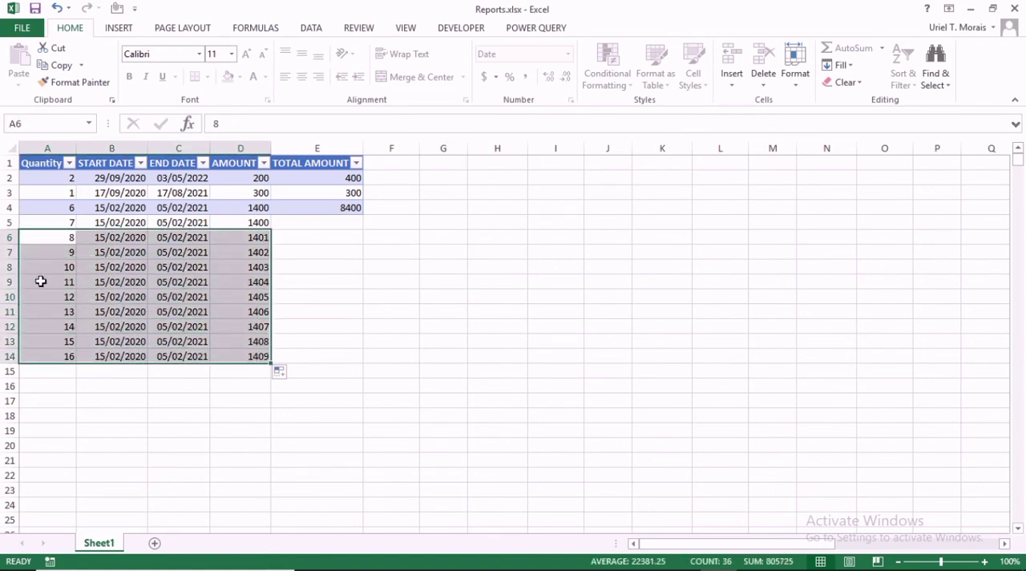
left_click_drag(53, 264, 251, 319)
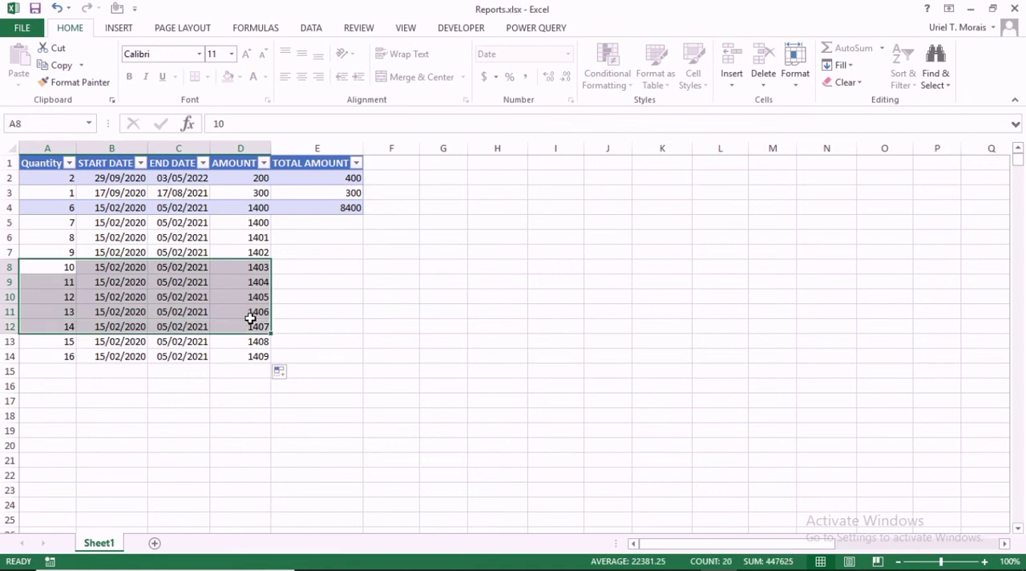
Test the sheet protection again by trying to edit the empty locked cell H7, and dismiss the warning.
left_click(488, 253)
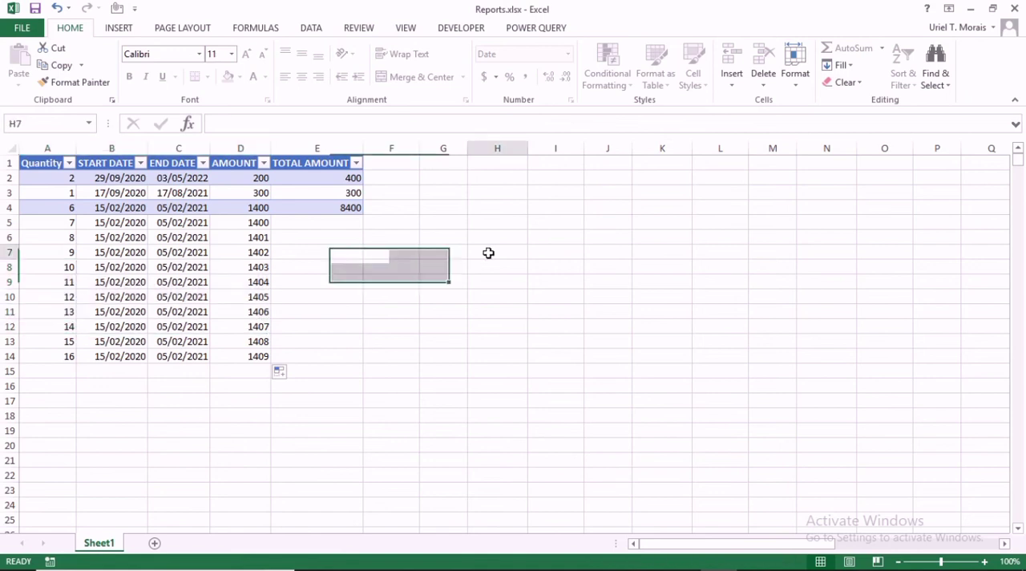
double_click(488, 253)
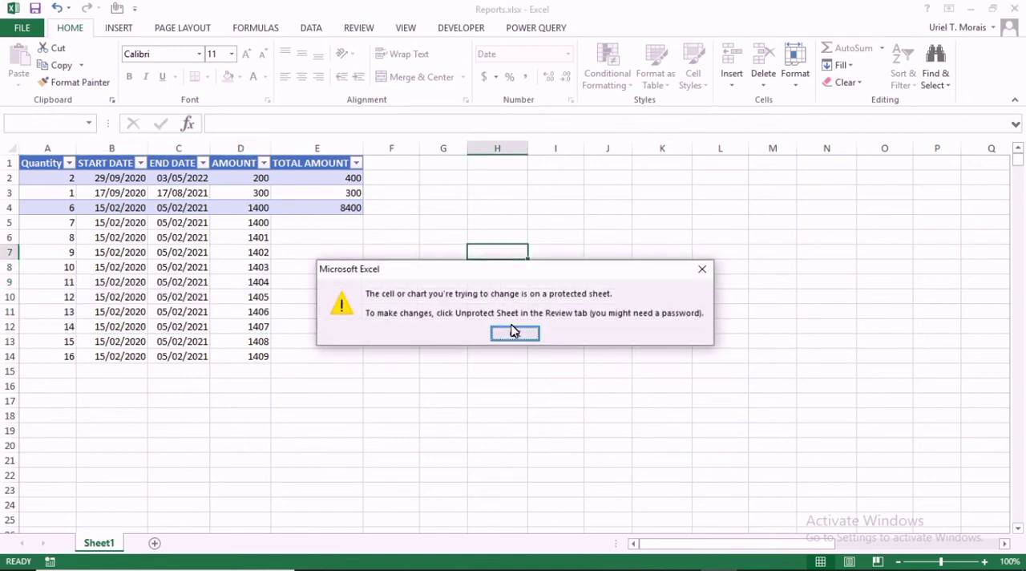
left_click(516, 332)
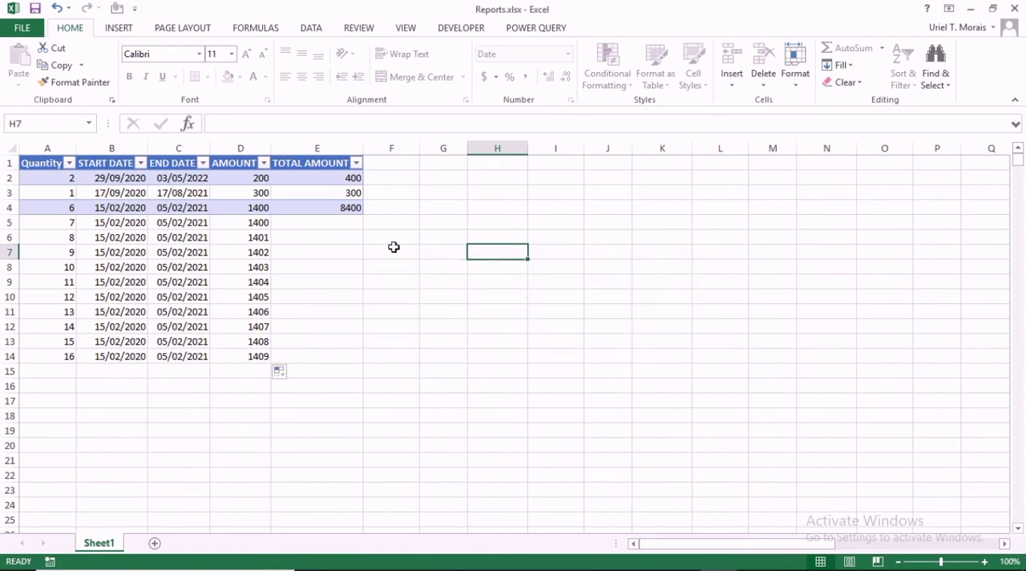
left_click(340, 270)
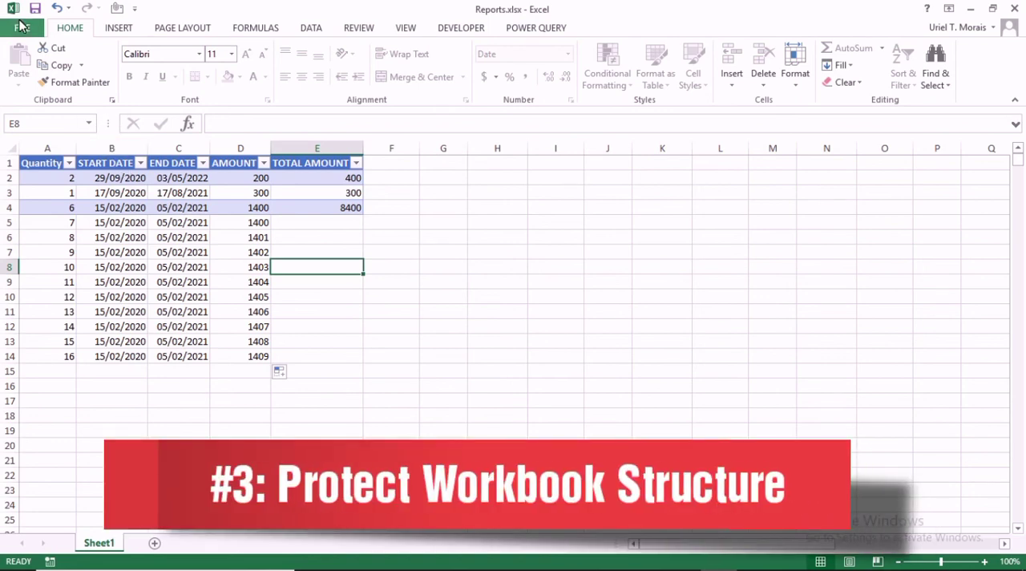
Protect the workbook structure with a password, entering and re-entering it to confirm.
left_click(20, 27)
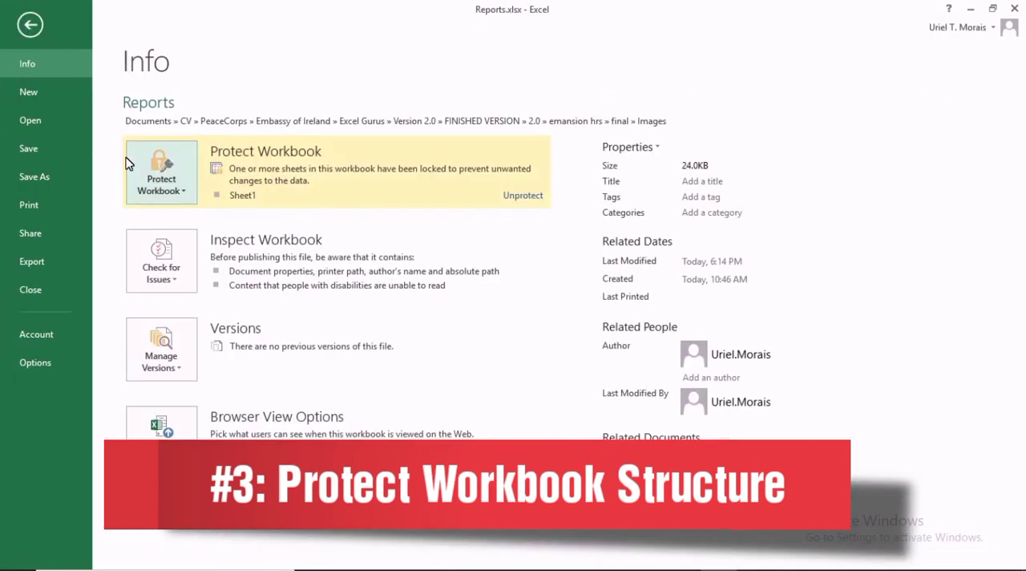
left_click(182, 187)
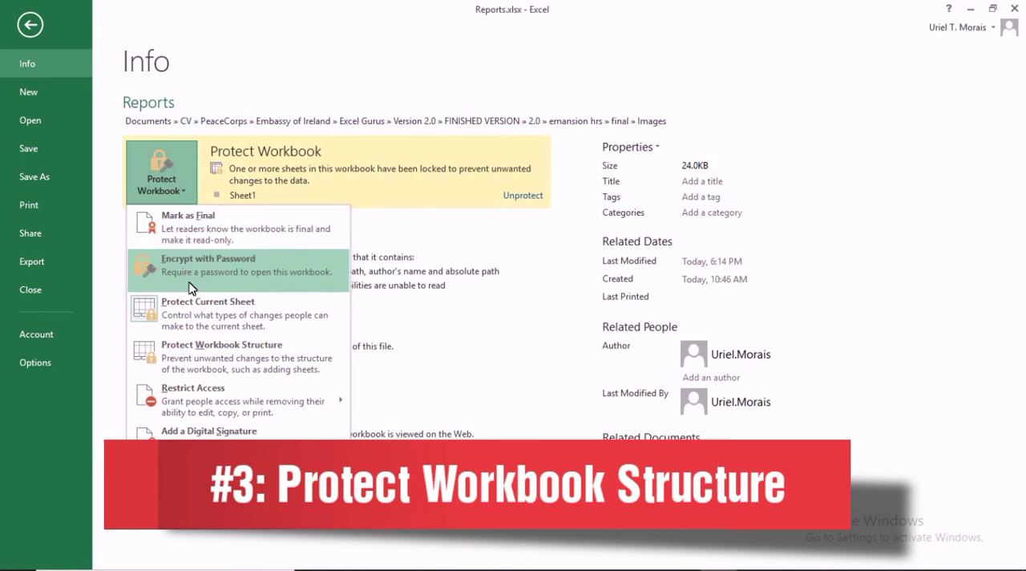
left_click(201, 346)
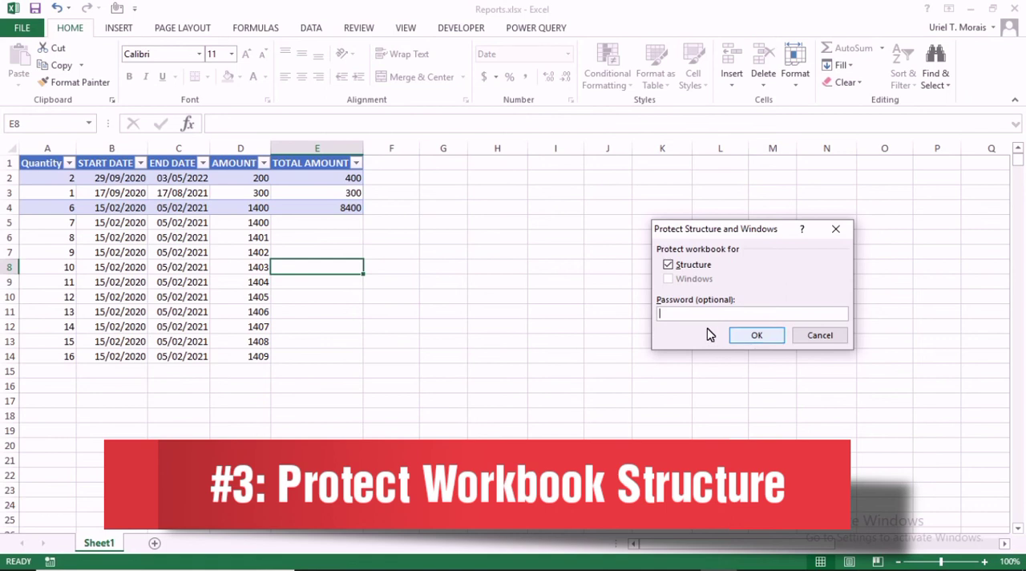
type("23")
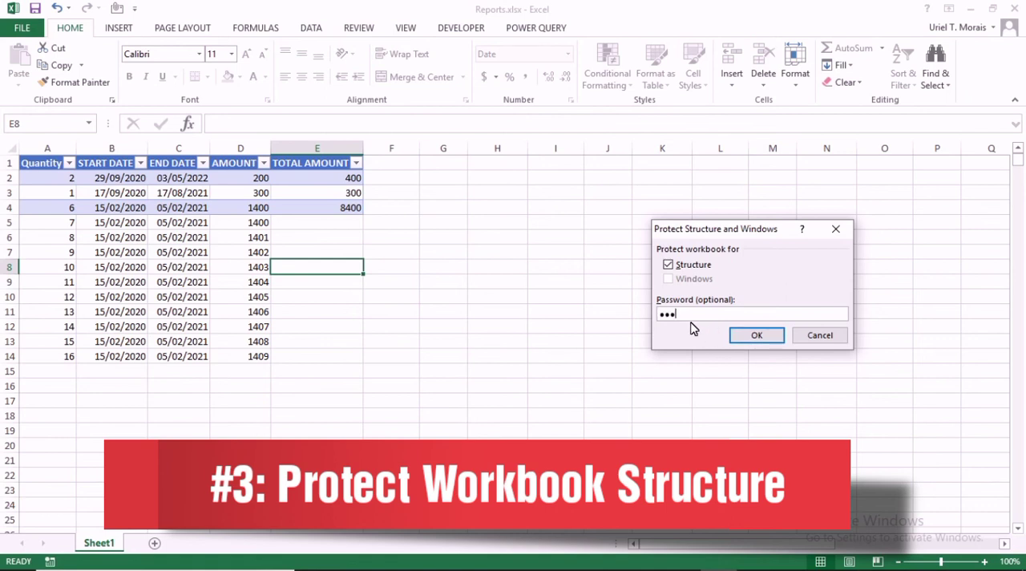
left_click(753, 335)
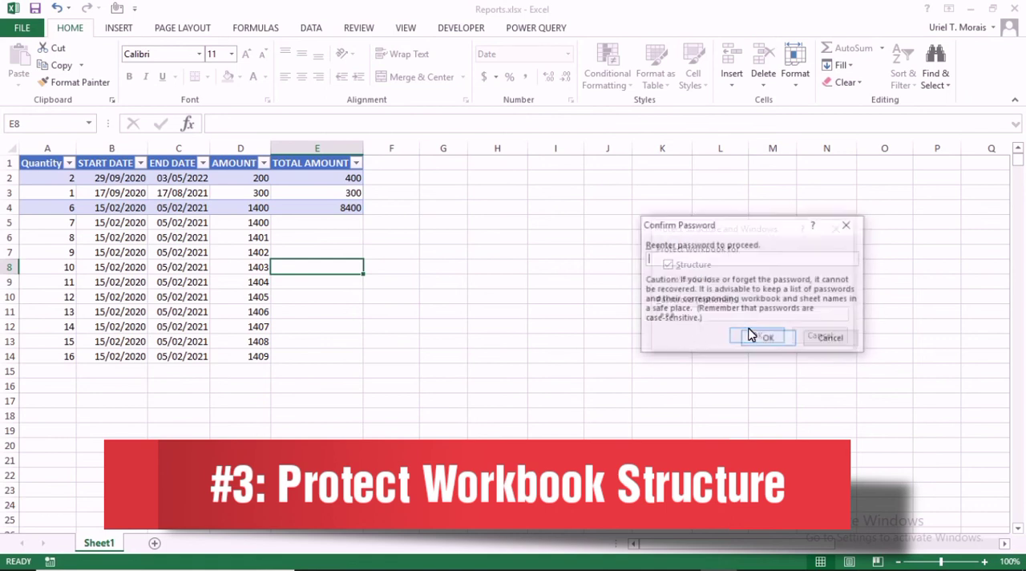
type("123")
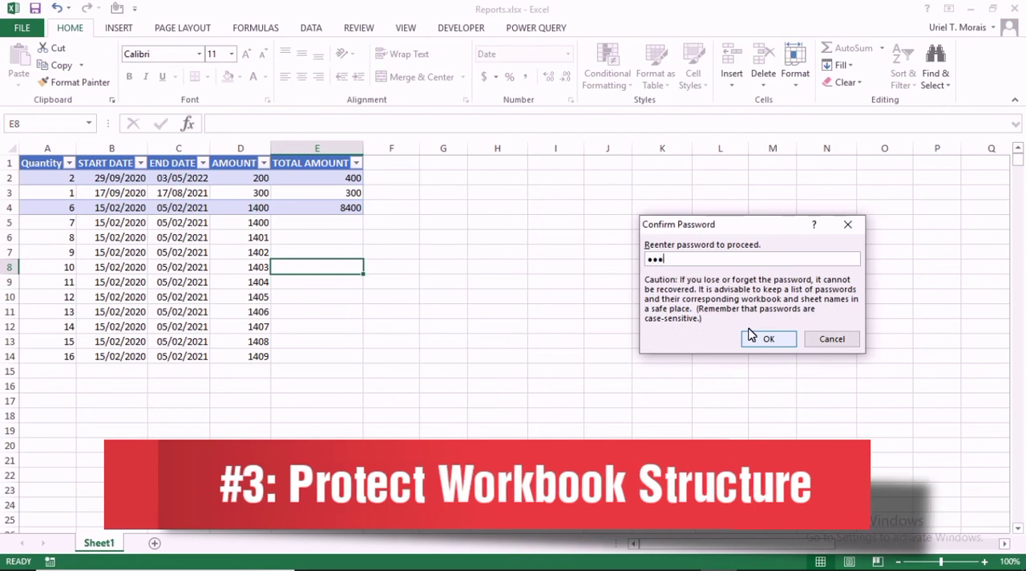
left_click(754, 337)
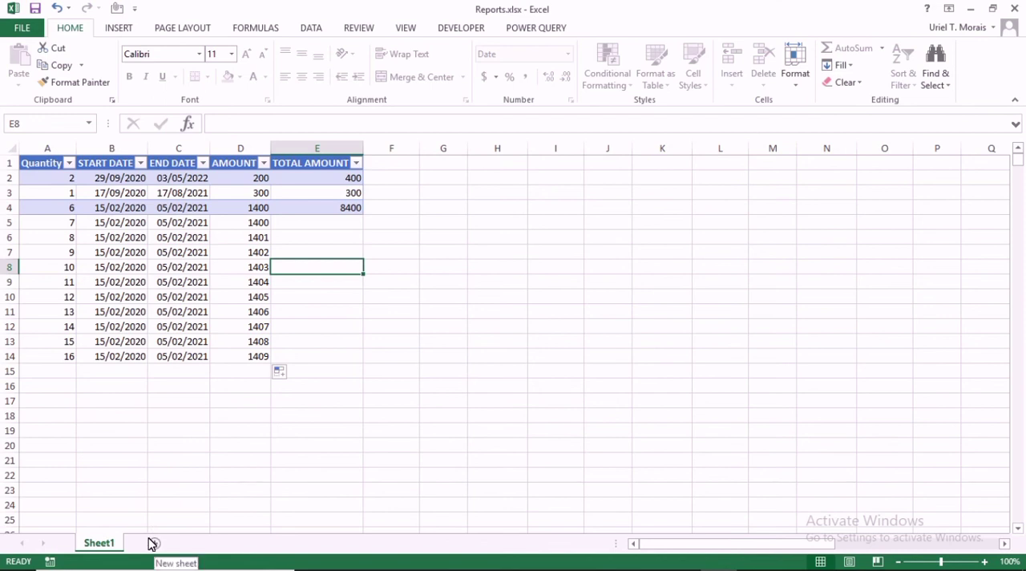
Test the structure protection by trying to rename the Sheet1 worksheet.
double_click(92, 542)
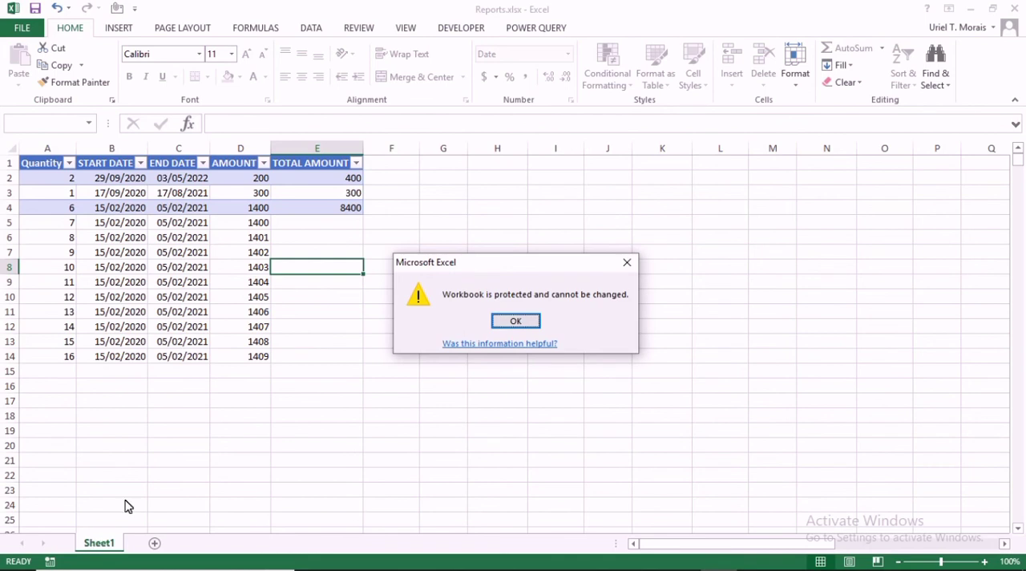
left_click(517, 320)
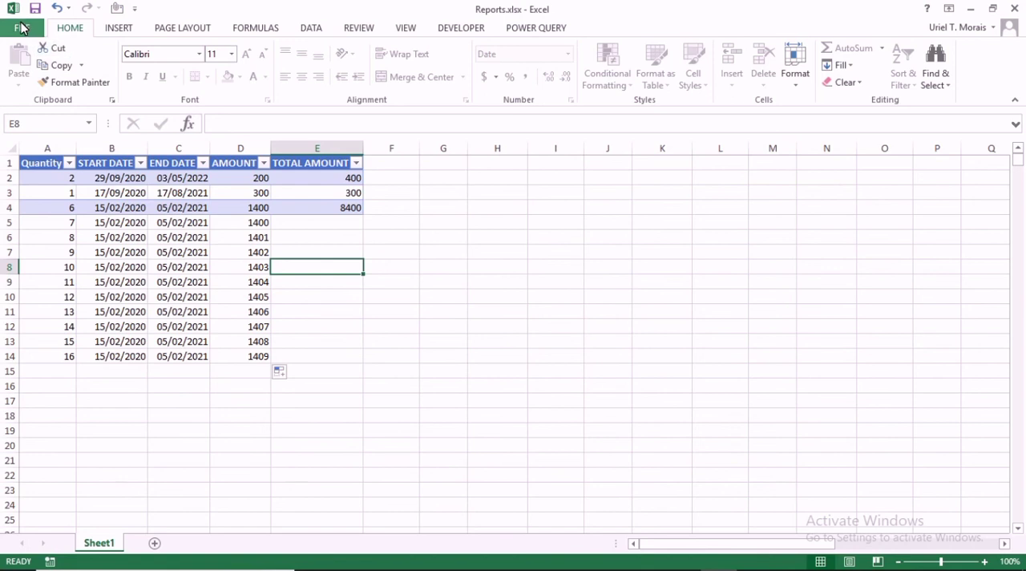
Remove the workbook structure protection by entering its password.
left_click(21, 28)
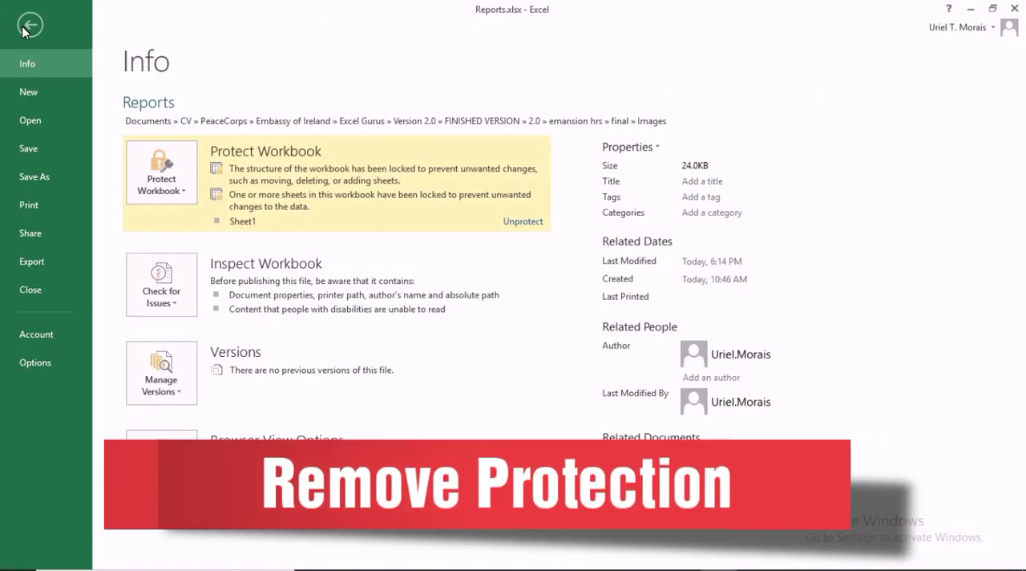
left_click(181, 187)
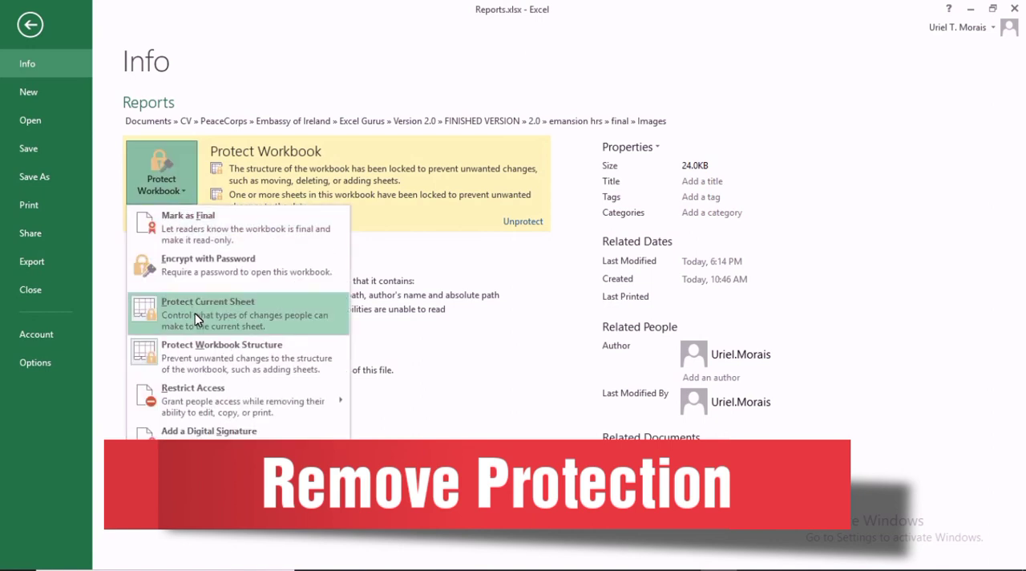
left_click(197, 347)
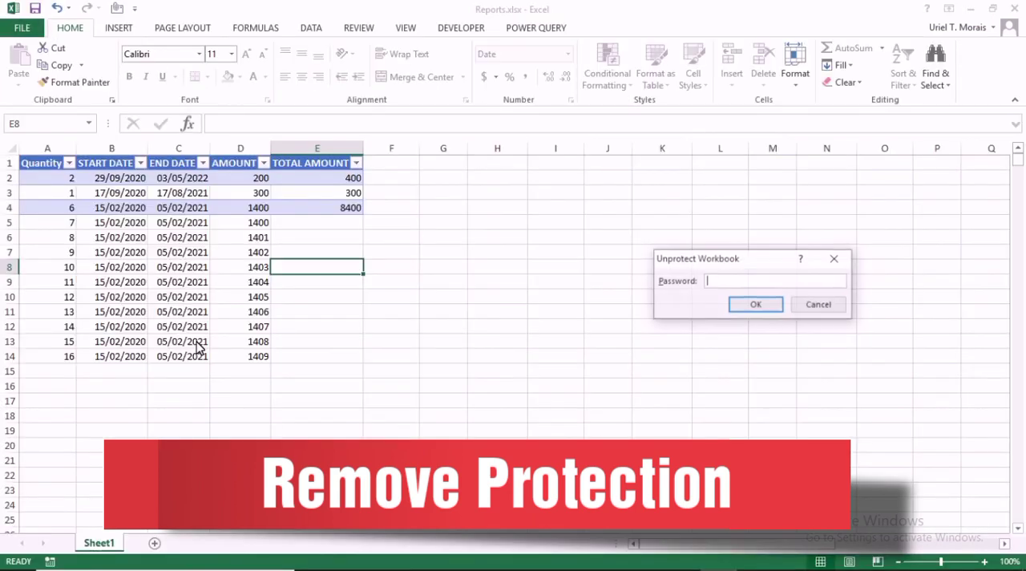
type("123")
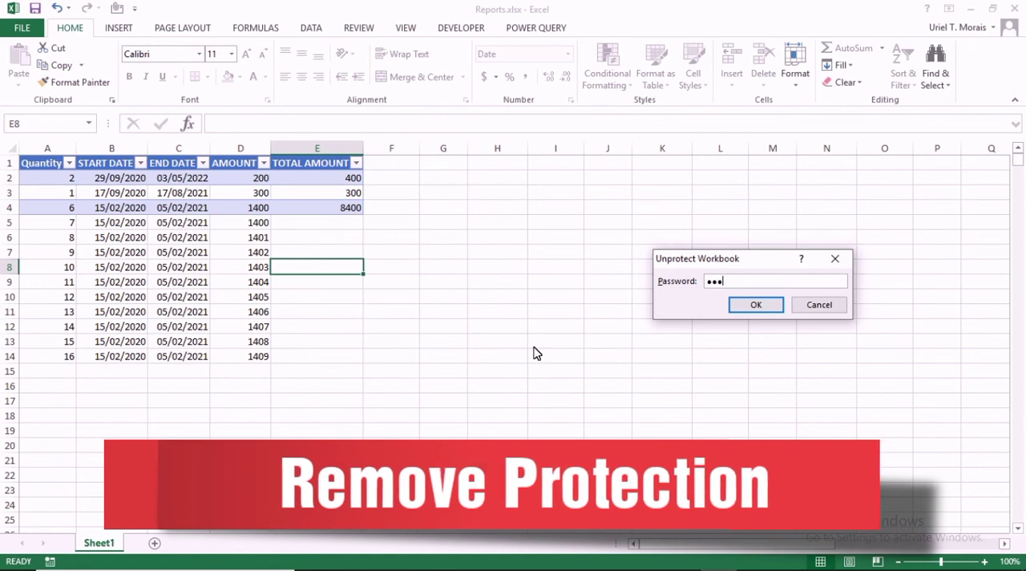
left_click(754, 303)
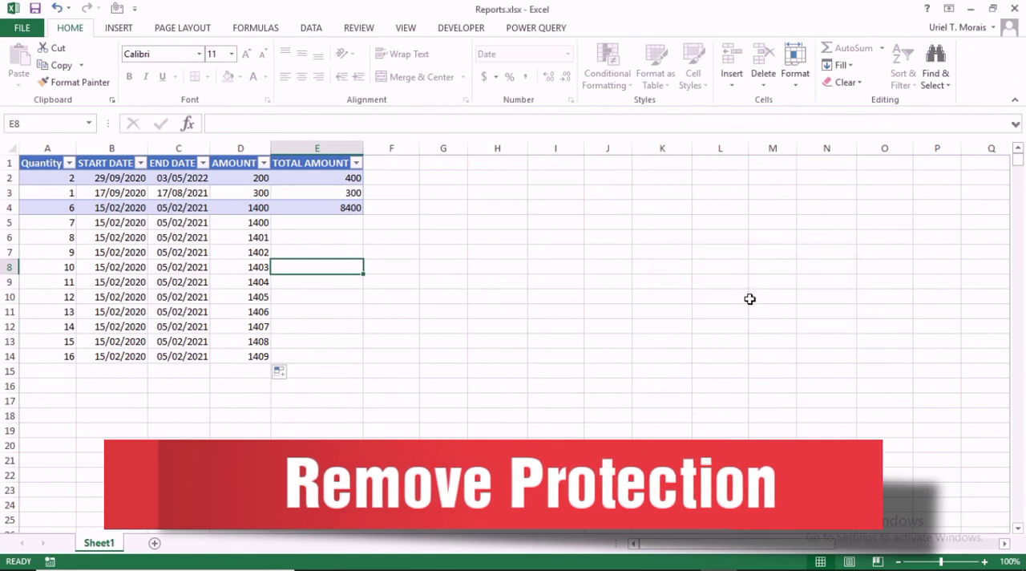
Rename the Sheet1 worksheet as MONTHLY REPORTS.
left_click(95, 543)
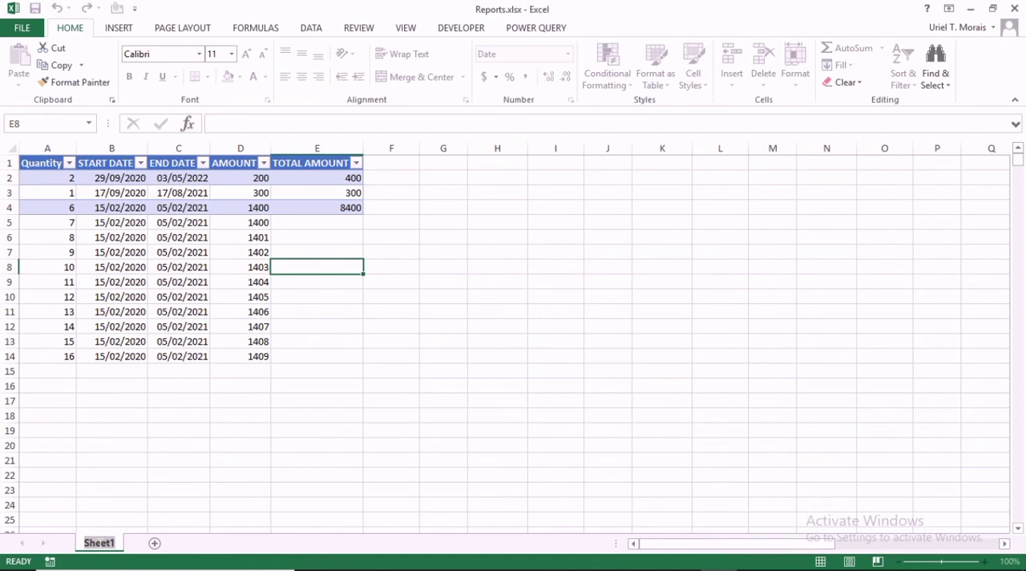
type("MONTH")
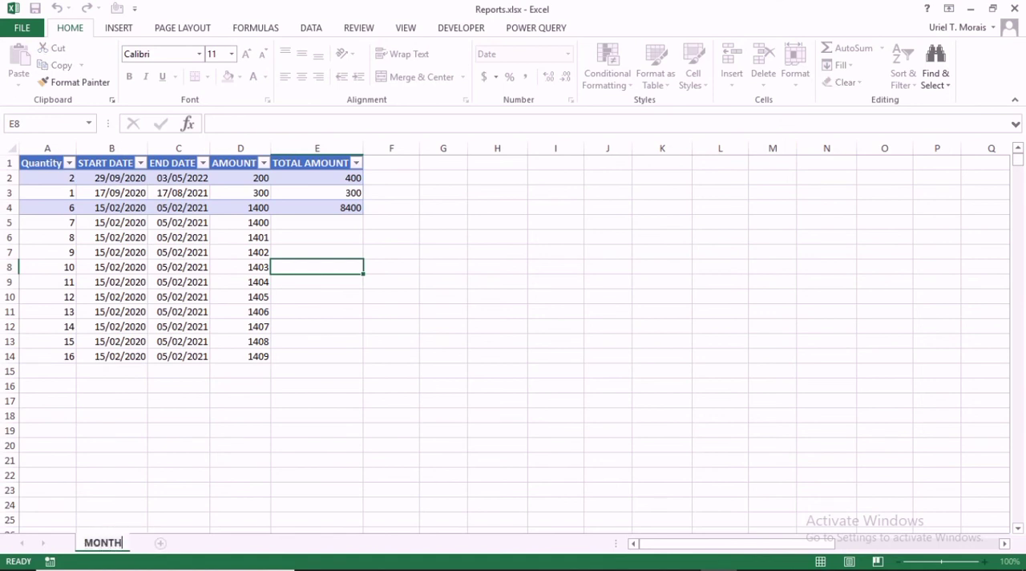
type("LY REPORTS")
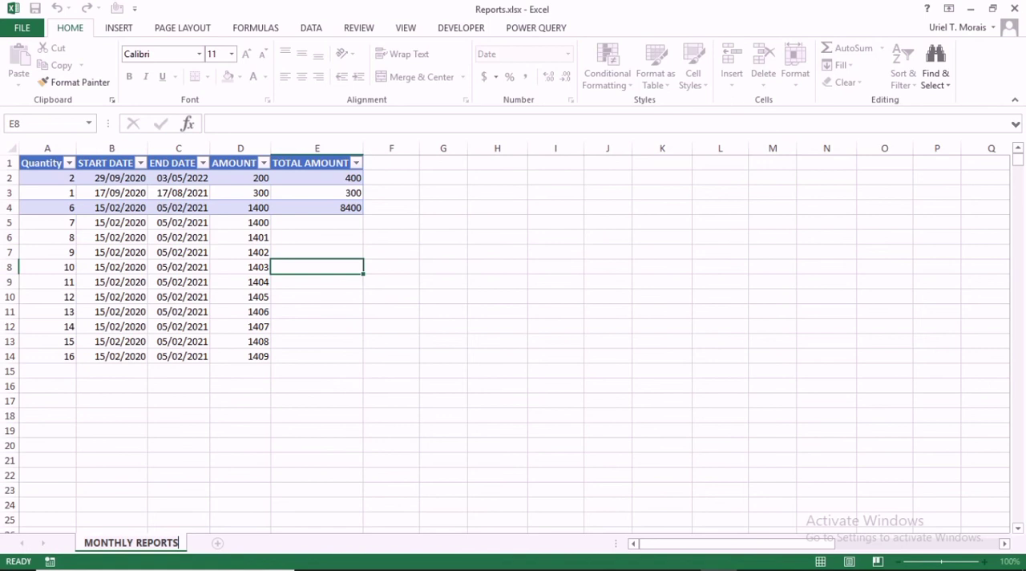
left_click(231, 485)
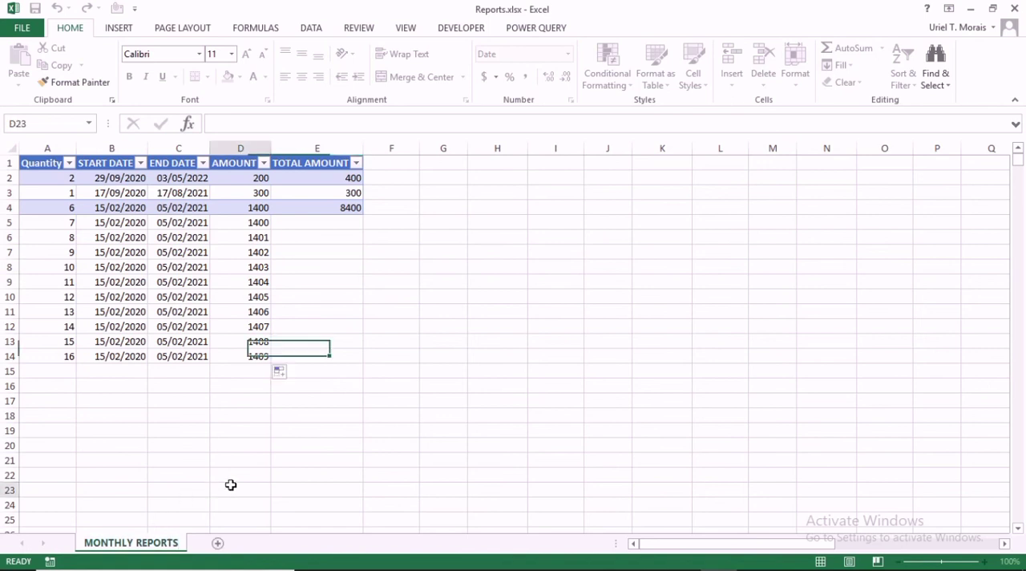
Add a new worksheet named NEW, and return to the MONTHLY REPORTS sheet.
left_click(213, 542)
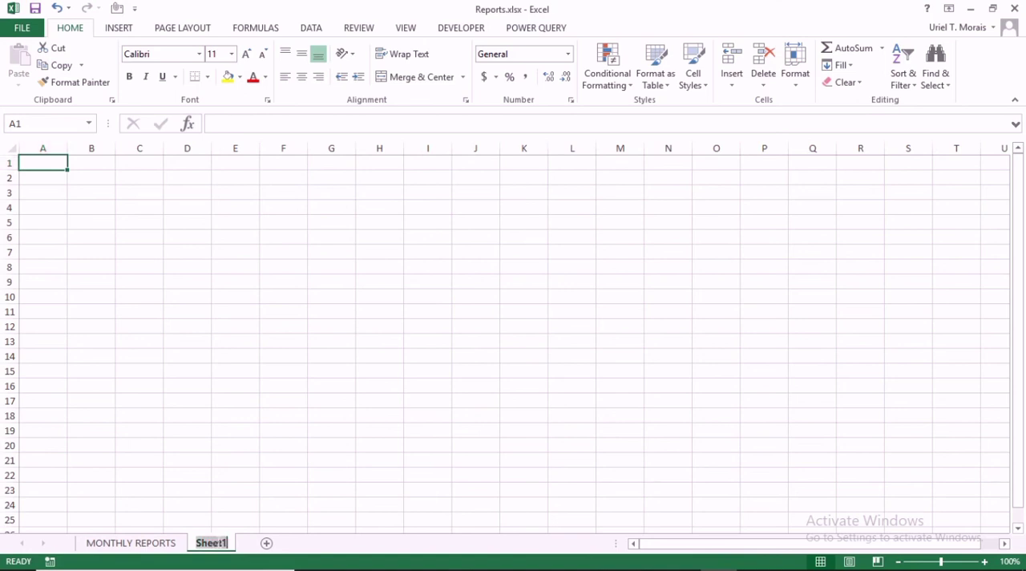
double_click(212, 543)
type("NEW")
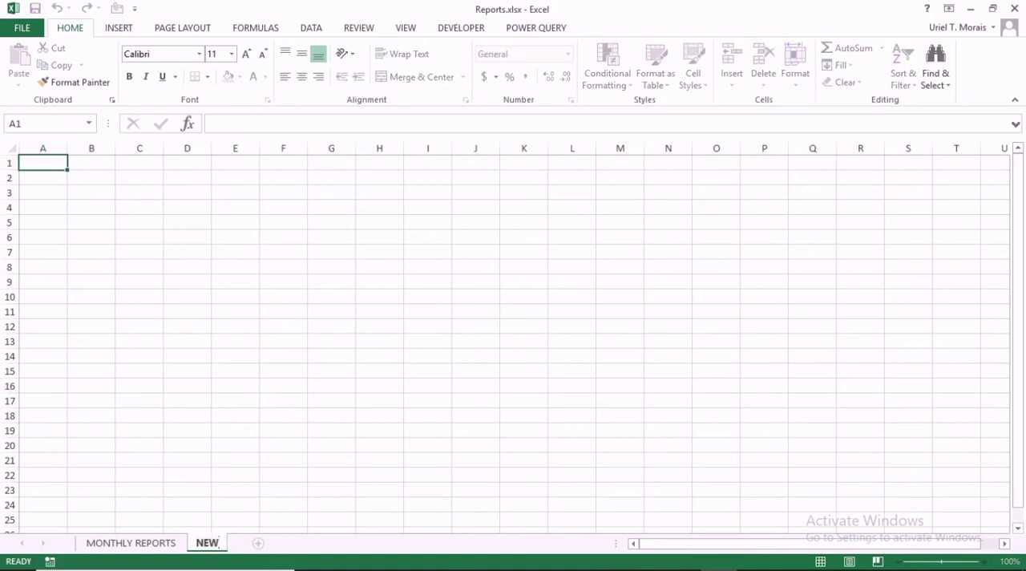
double_click(238, 370)
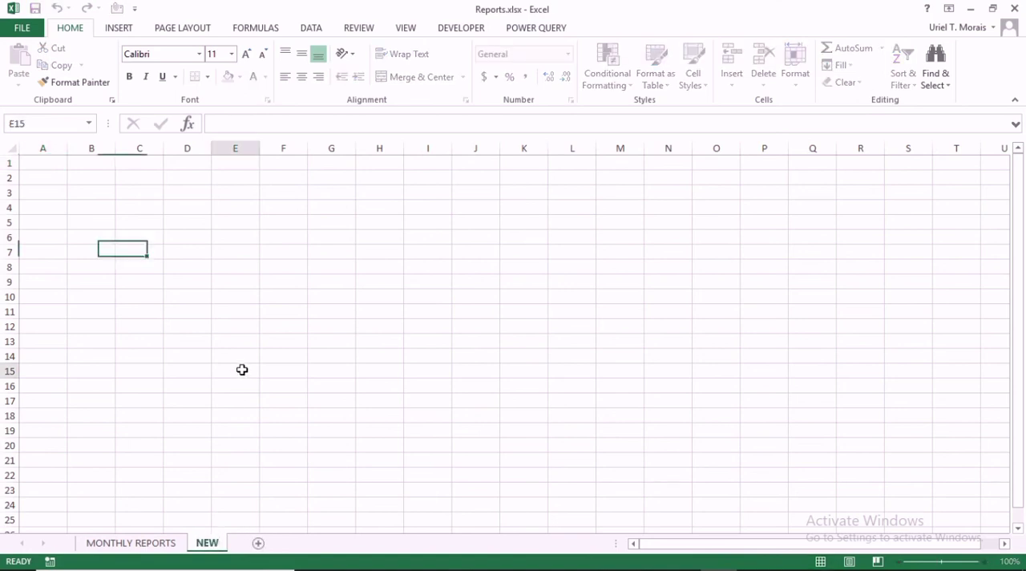
left_click(122, 540)
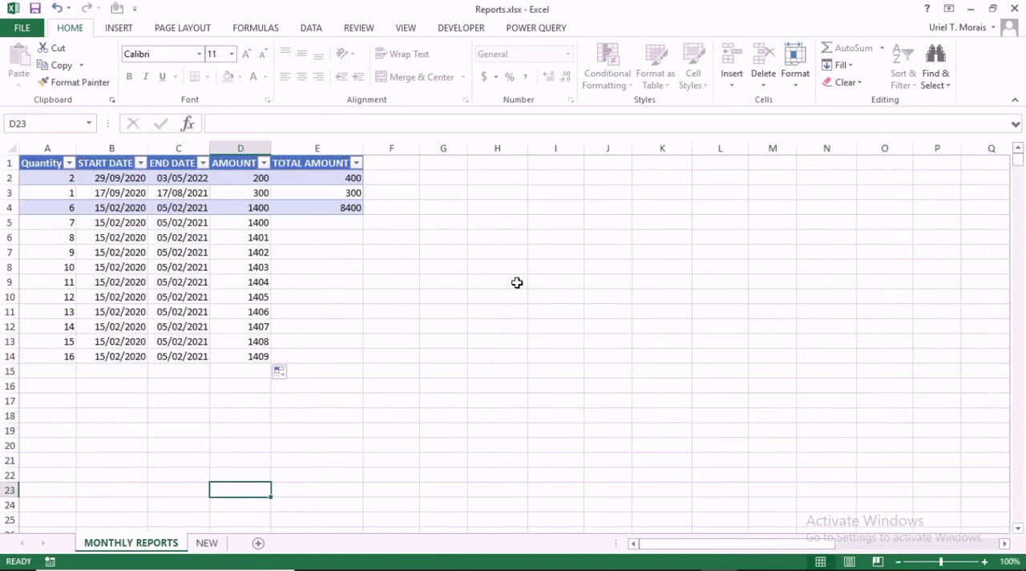